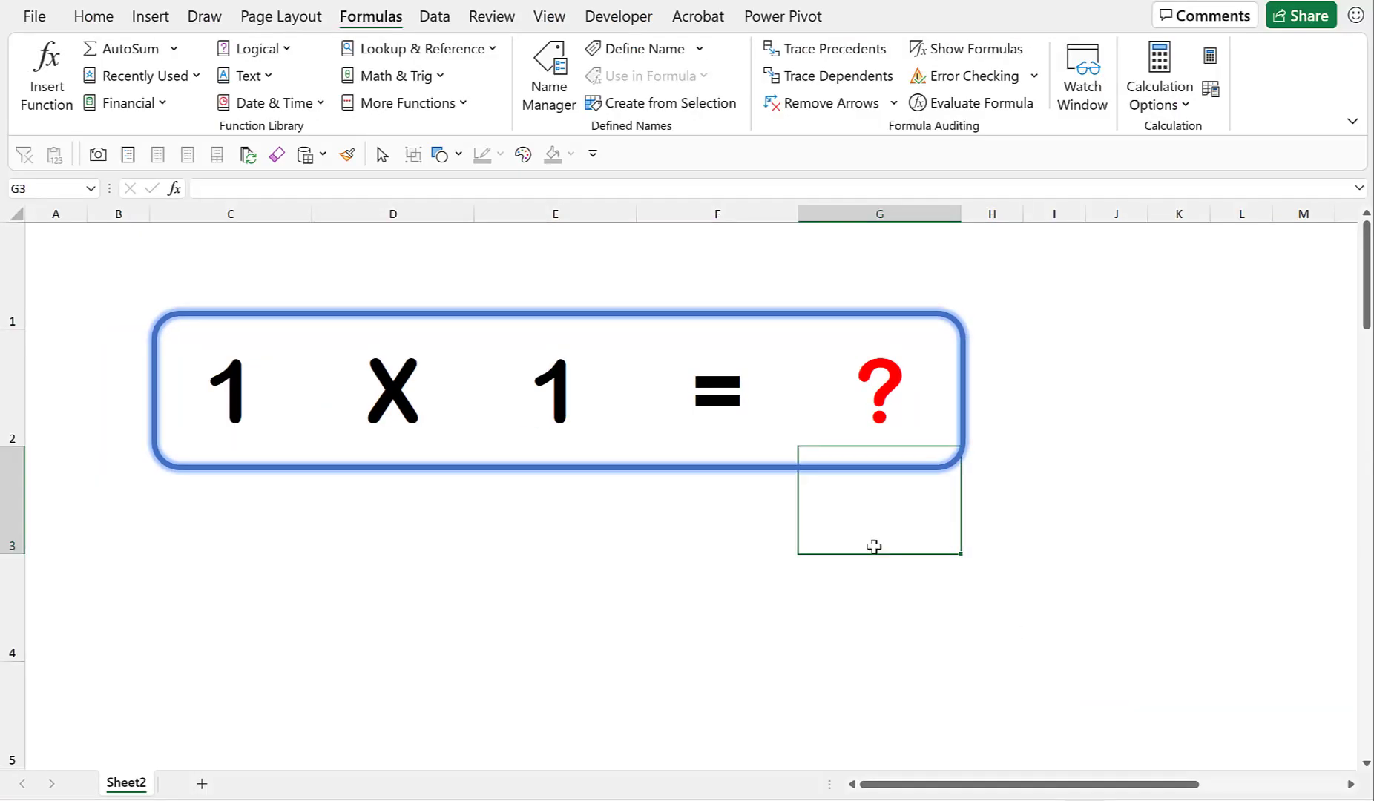
Recalculate the sheet four times with F9 until the card reads 8 X 5 = ?
{"action": "key", "text": "F9"}
{"action": "key", "text": "F9"}
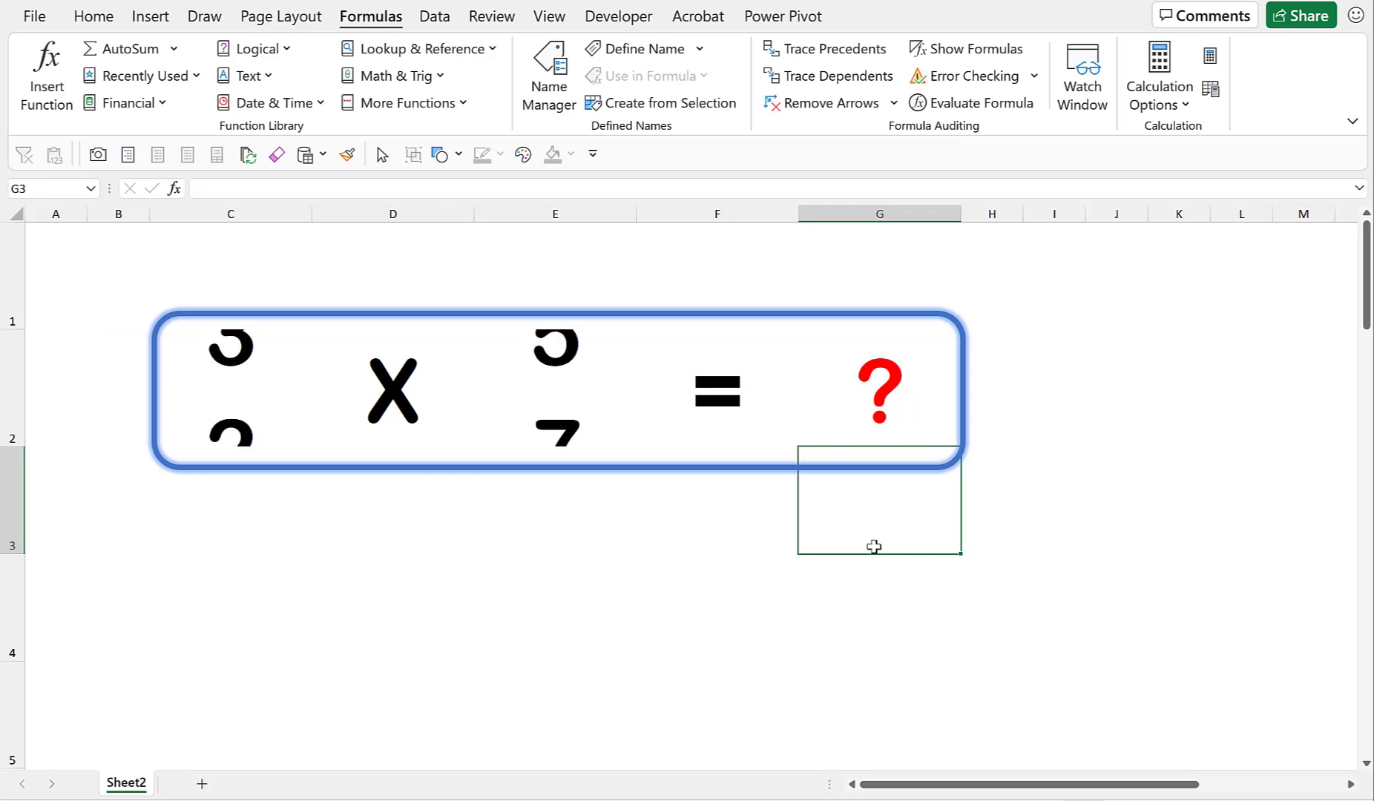
{"action": "key", "text": "F9"}
{"action": "key", "text": "F9"}
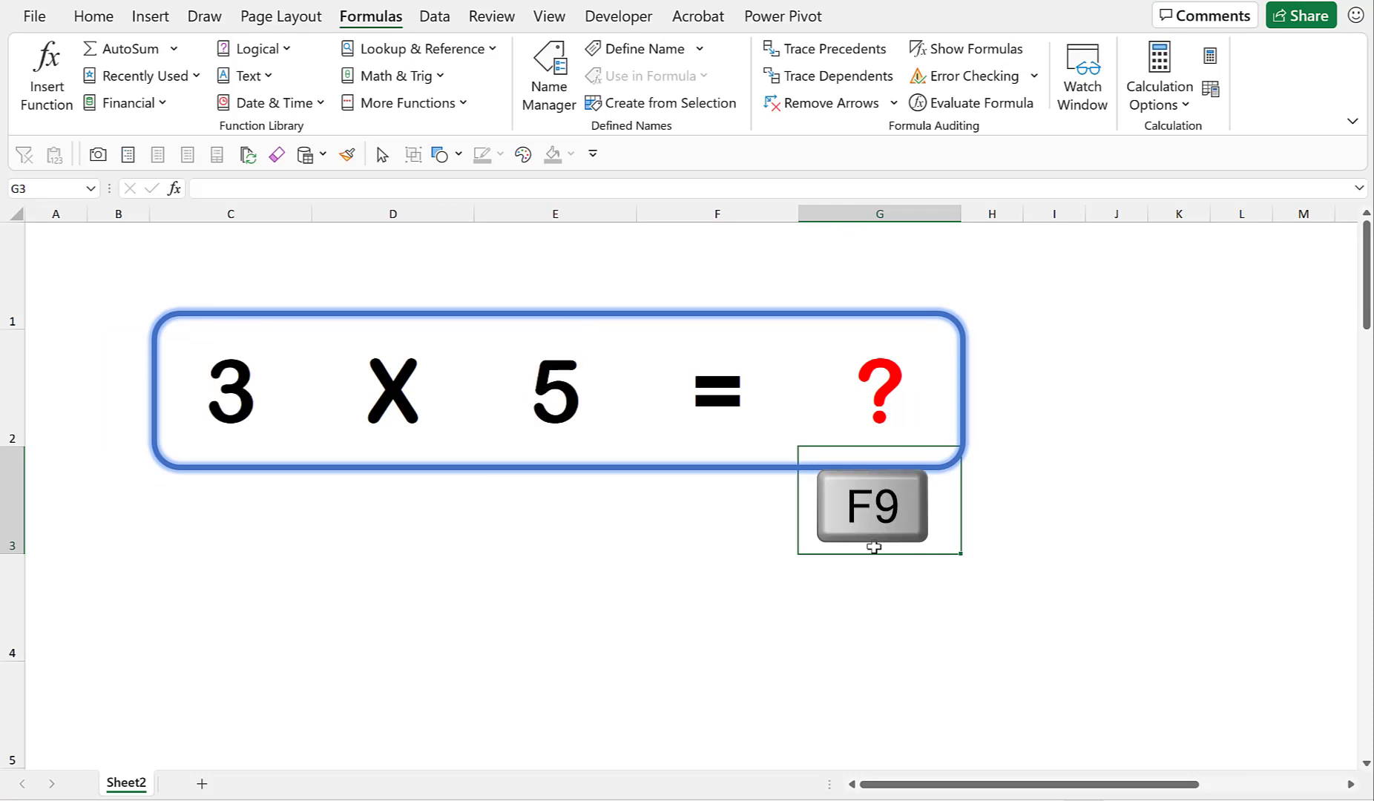
{"action": "key", "text": "F9"}
{"action": "key", "text": "F9"}
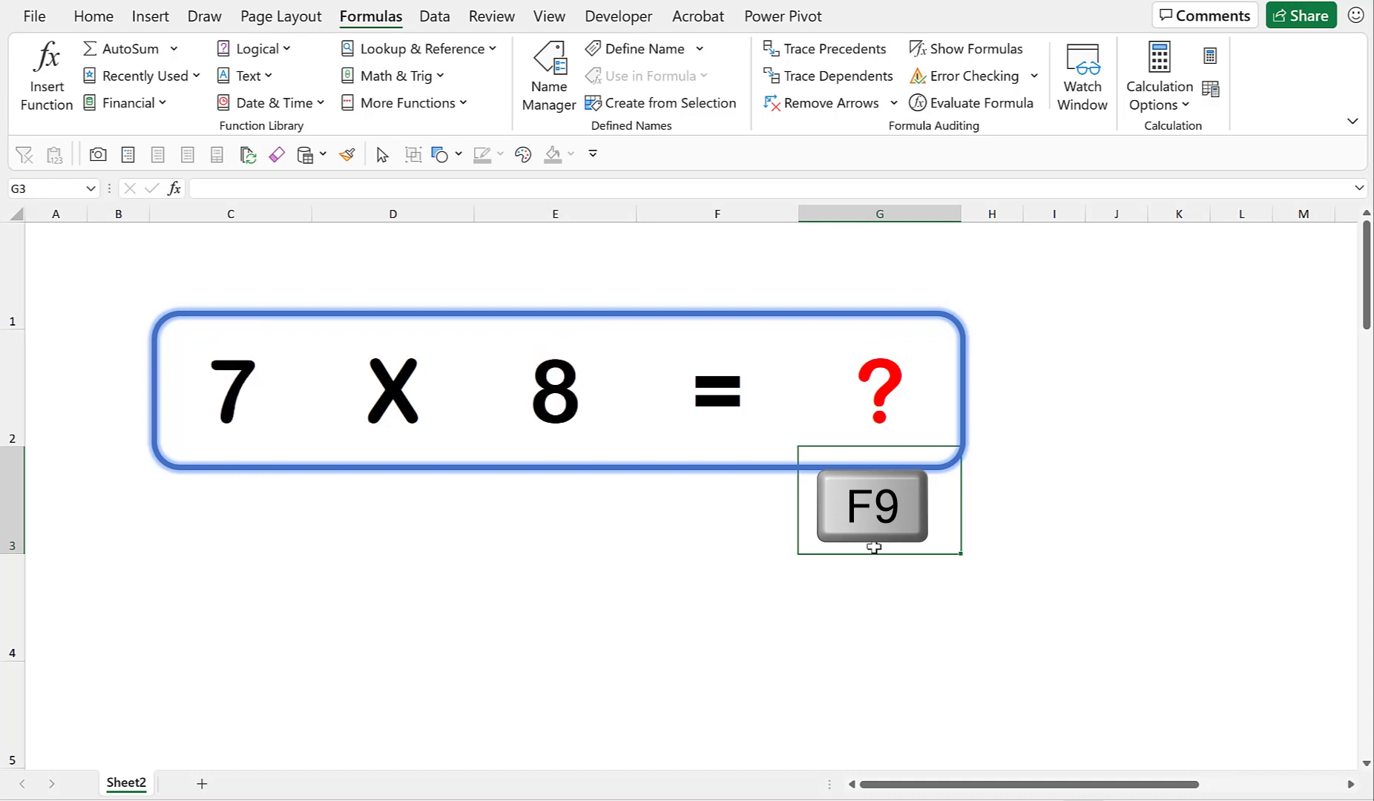
{"action": "key", "text": "F9"}
{"action": "key", "text": "F9"}
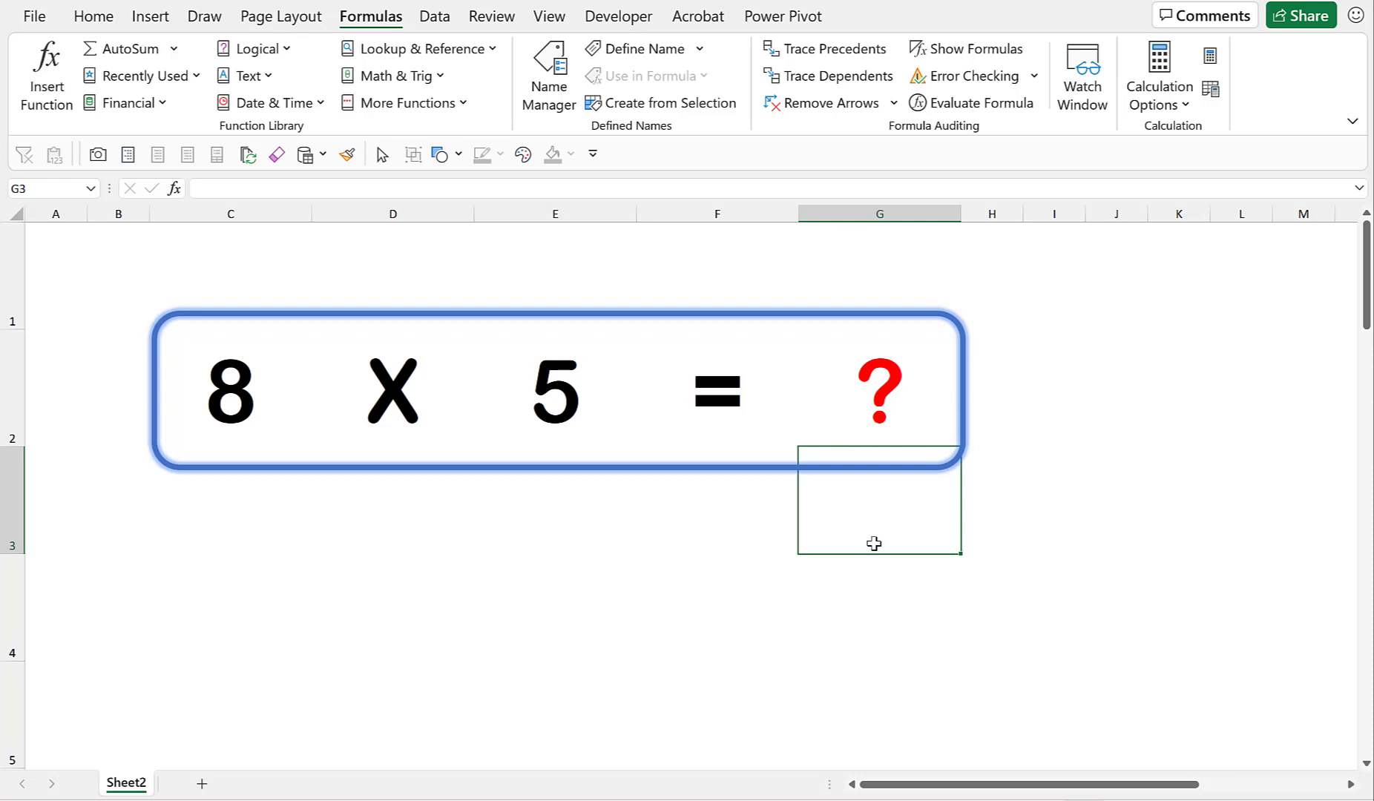
Look up the RANDBETWEEN(bottom, top) syntax in the Microsoft Support article
{"action": "left_click", "coordinate": [241, 385]}
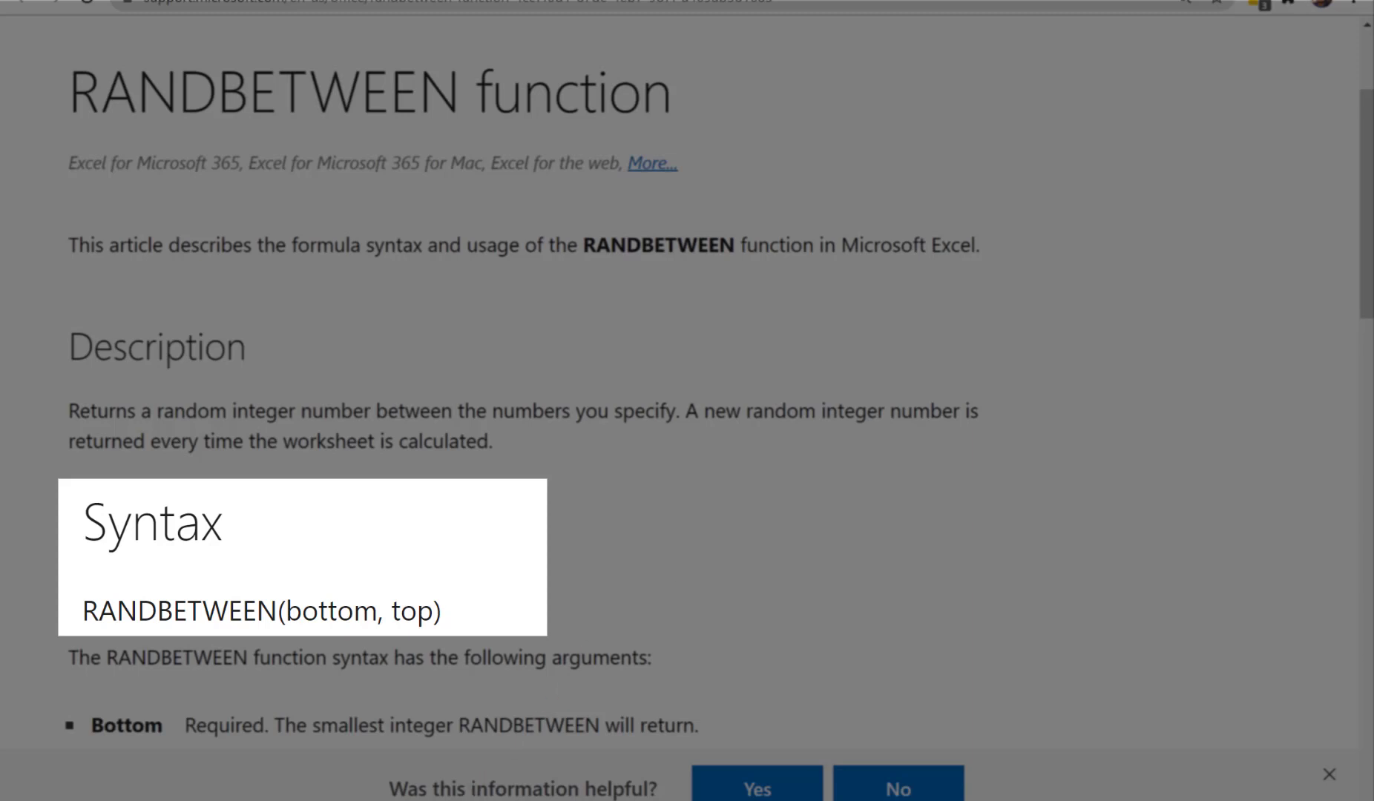
Enter =RANDBETWEEN(1,10) in C4 on Sheet3, accepting the function autocomplete
{"action": "mouse_move", "coordinate": [381, 800]}
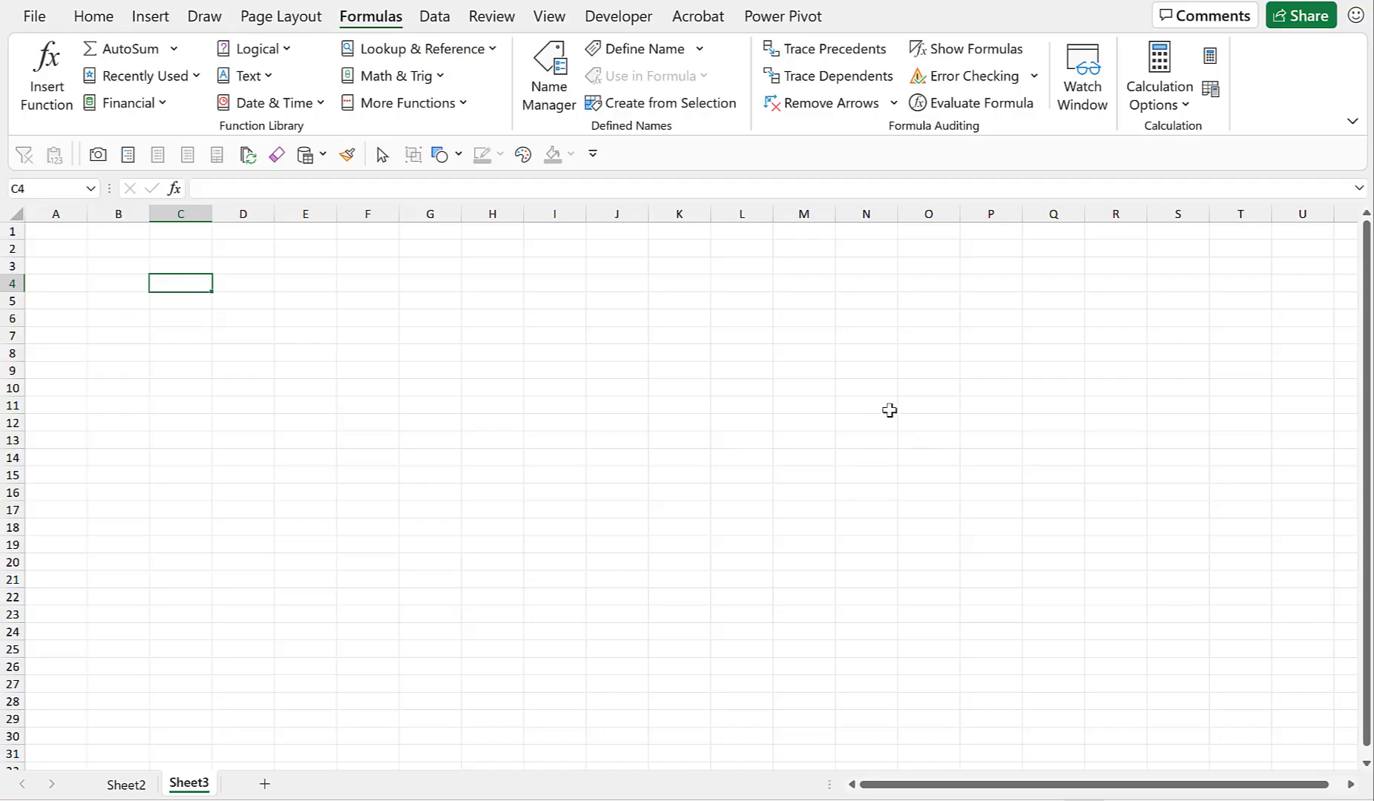
{"action": "type", "text": "="}
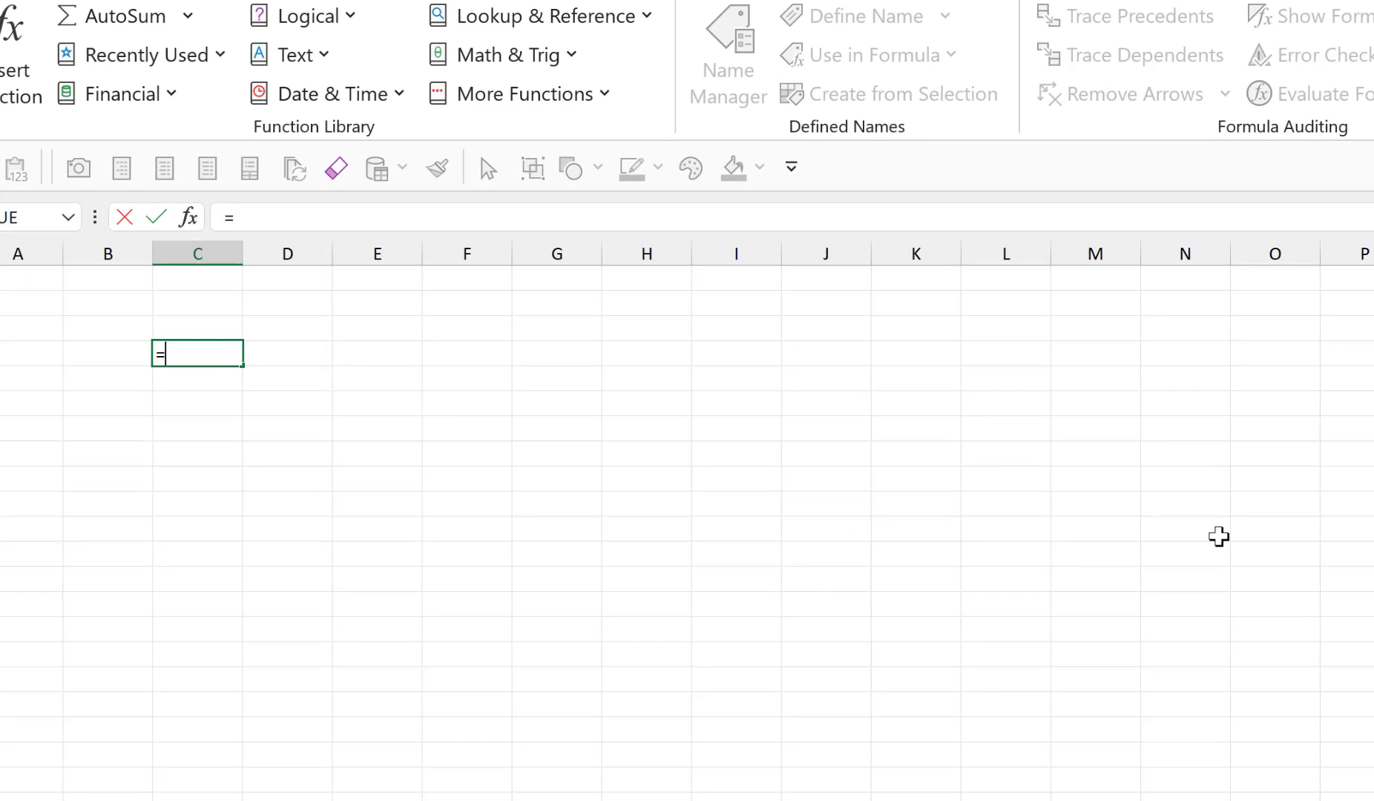
{"action": "type", "text": "rand"}
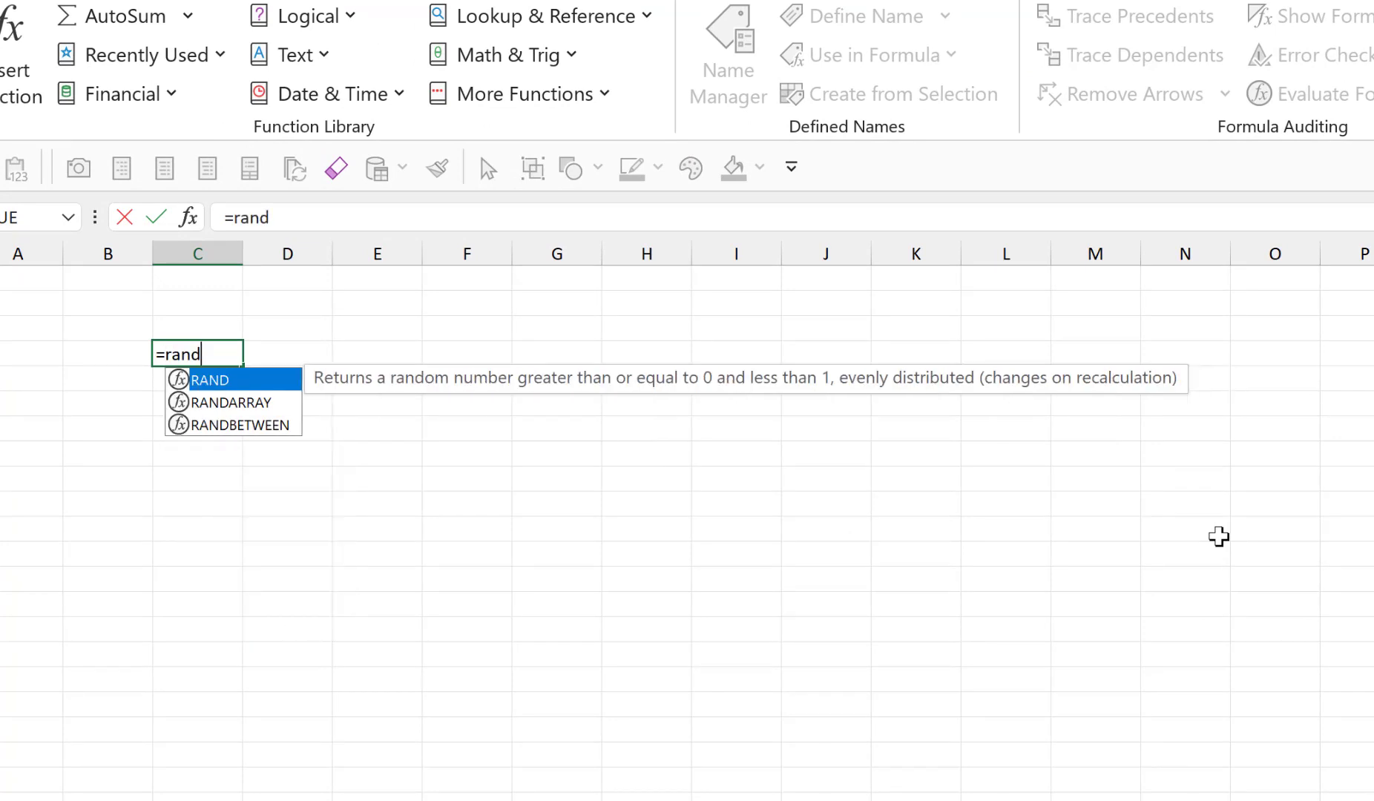
{"action": "type", "text": "bet"}
{"action": "key", "text": "Tab"}
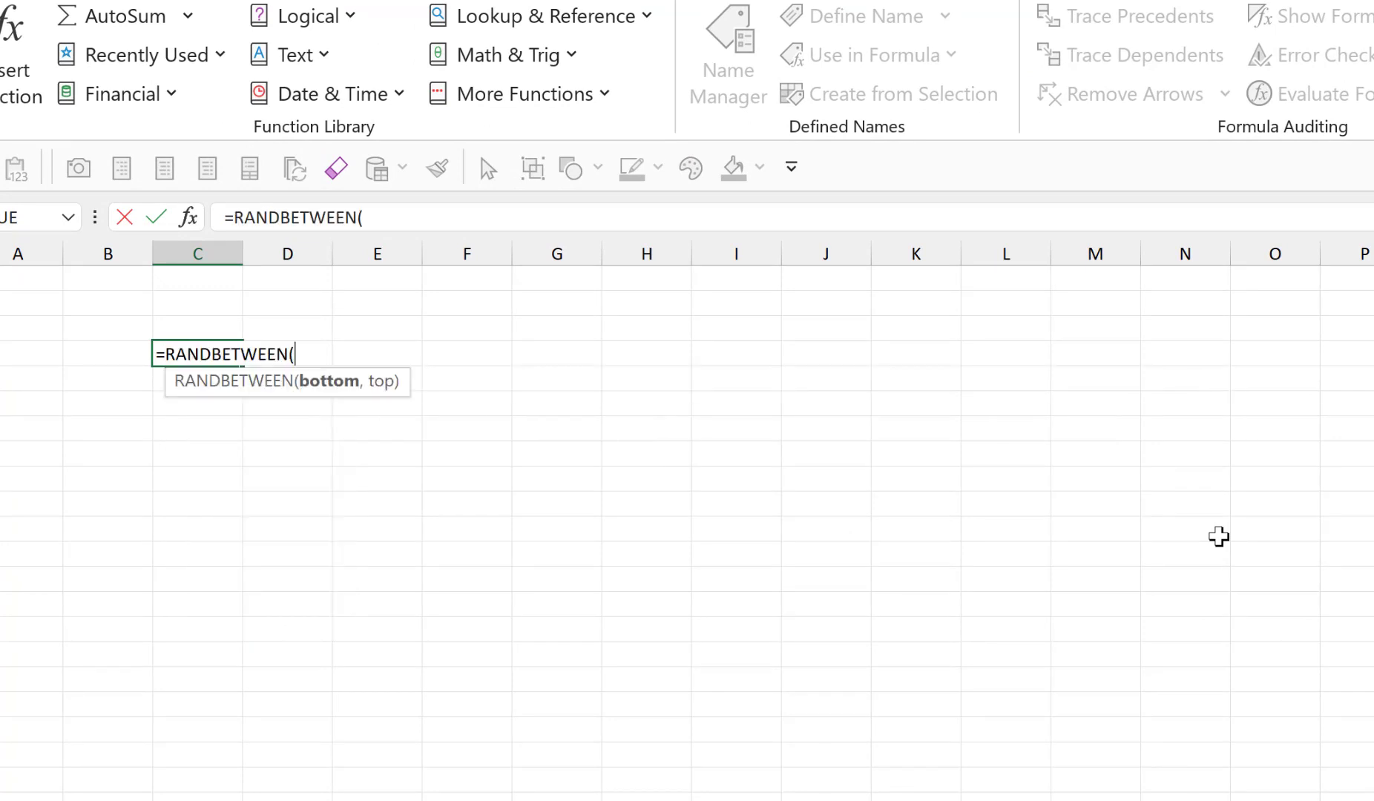
{"action": "type", "text": "1,1"}
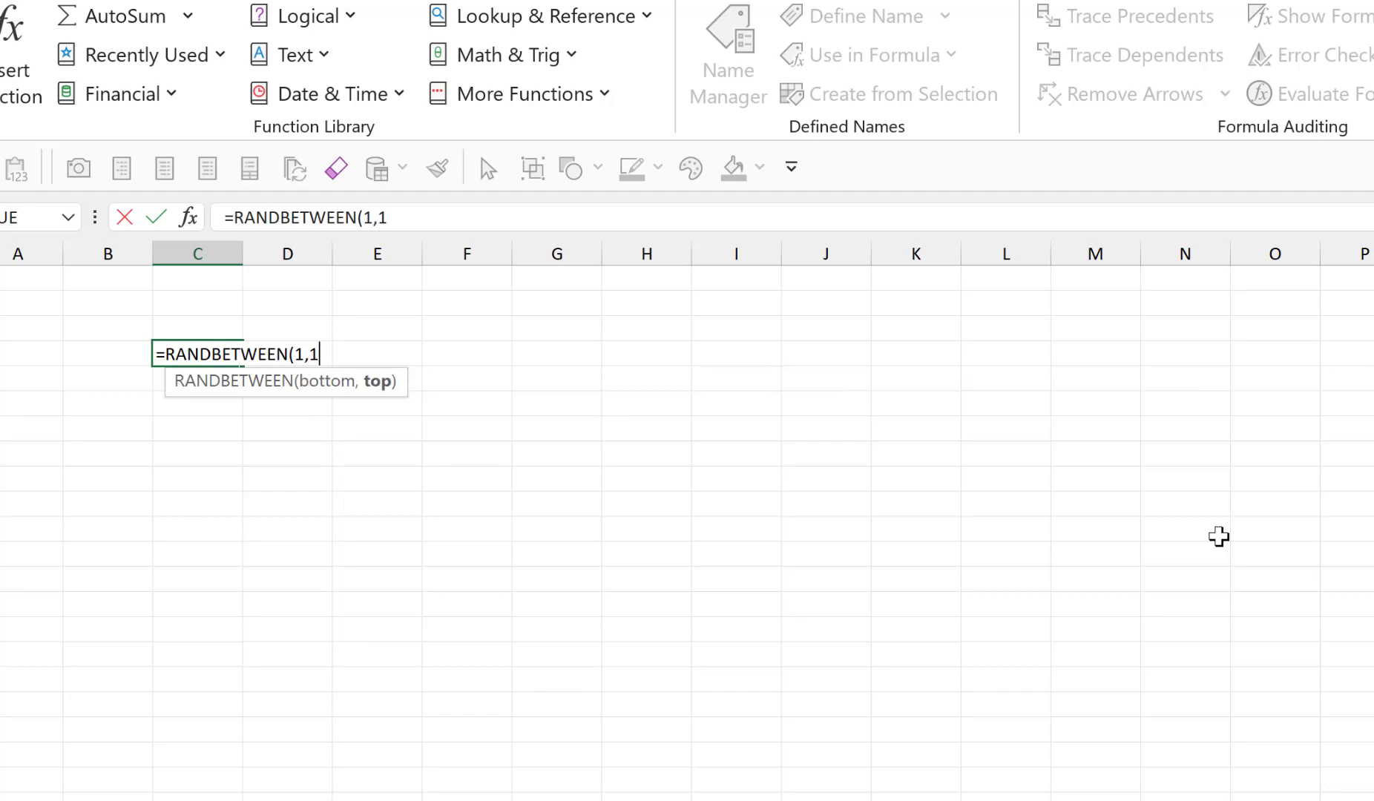
{"action": "type", "text": "0)"}
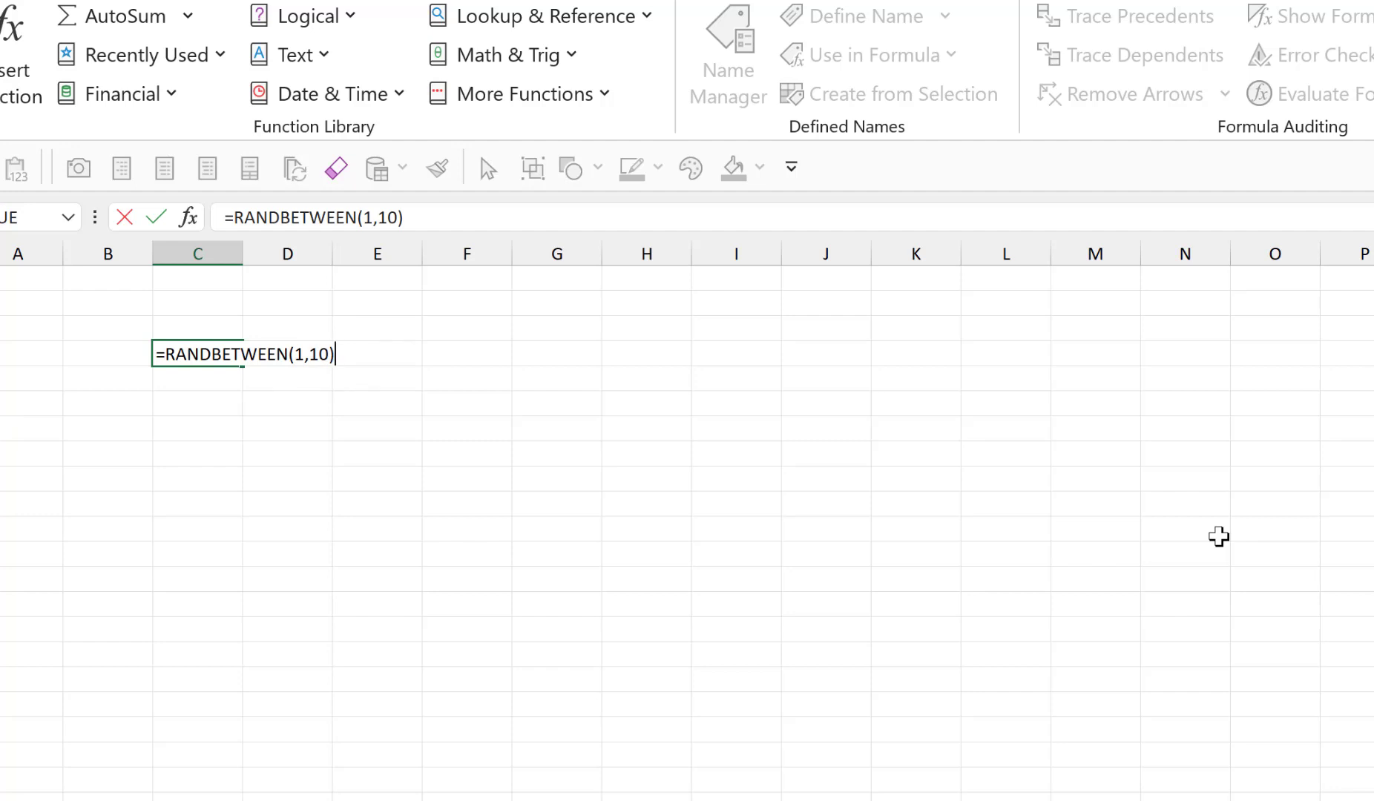
{"action": "key", "text": "Tab"}
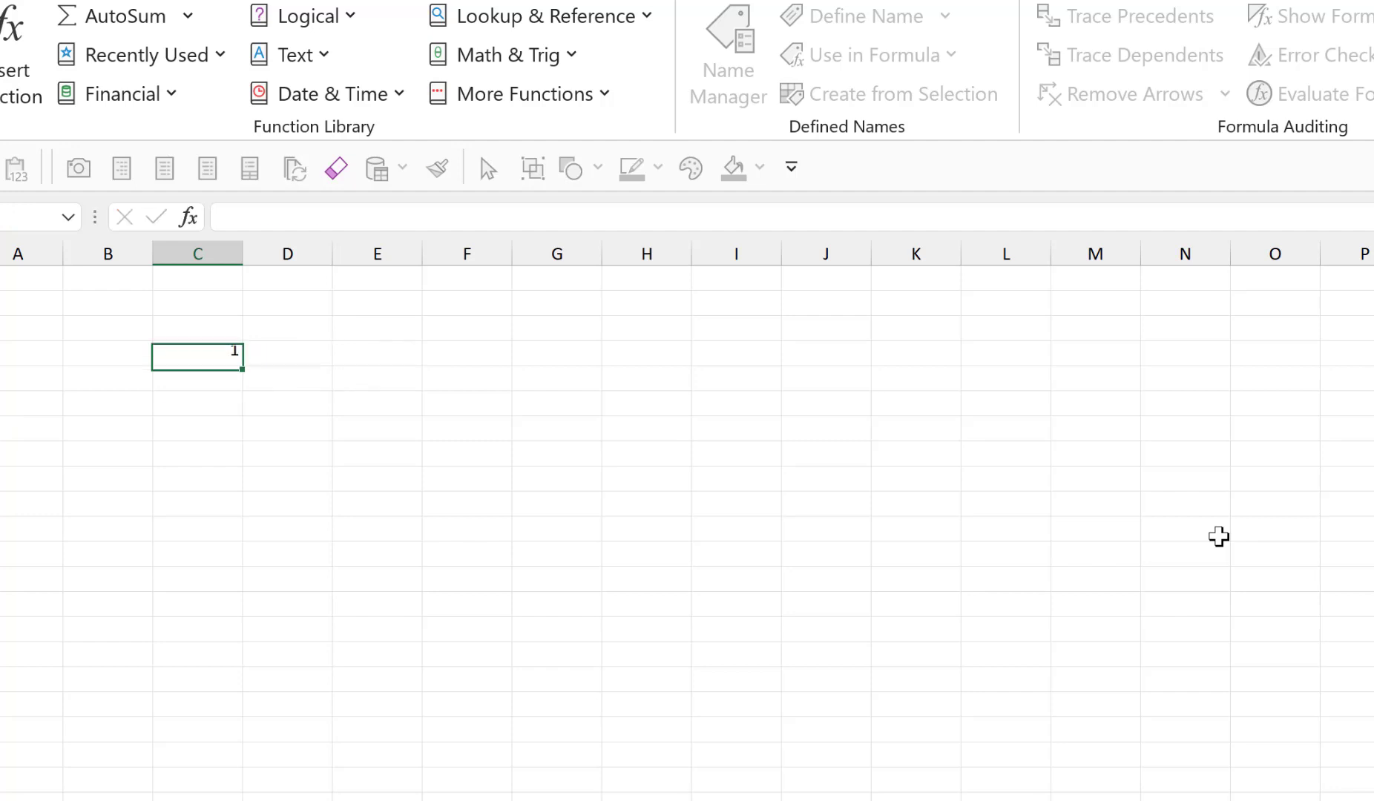
Put X in D4 and copy the RANDBETWEEN formula from C4 into E4
{"action": "type", "text": "x"}
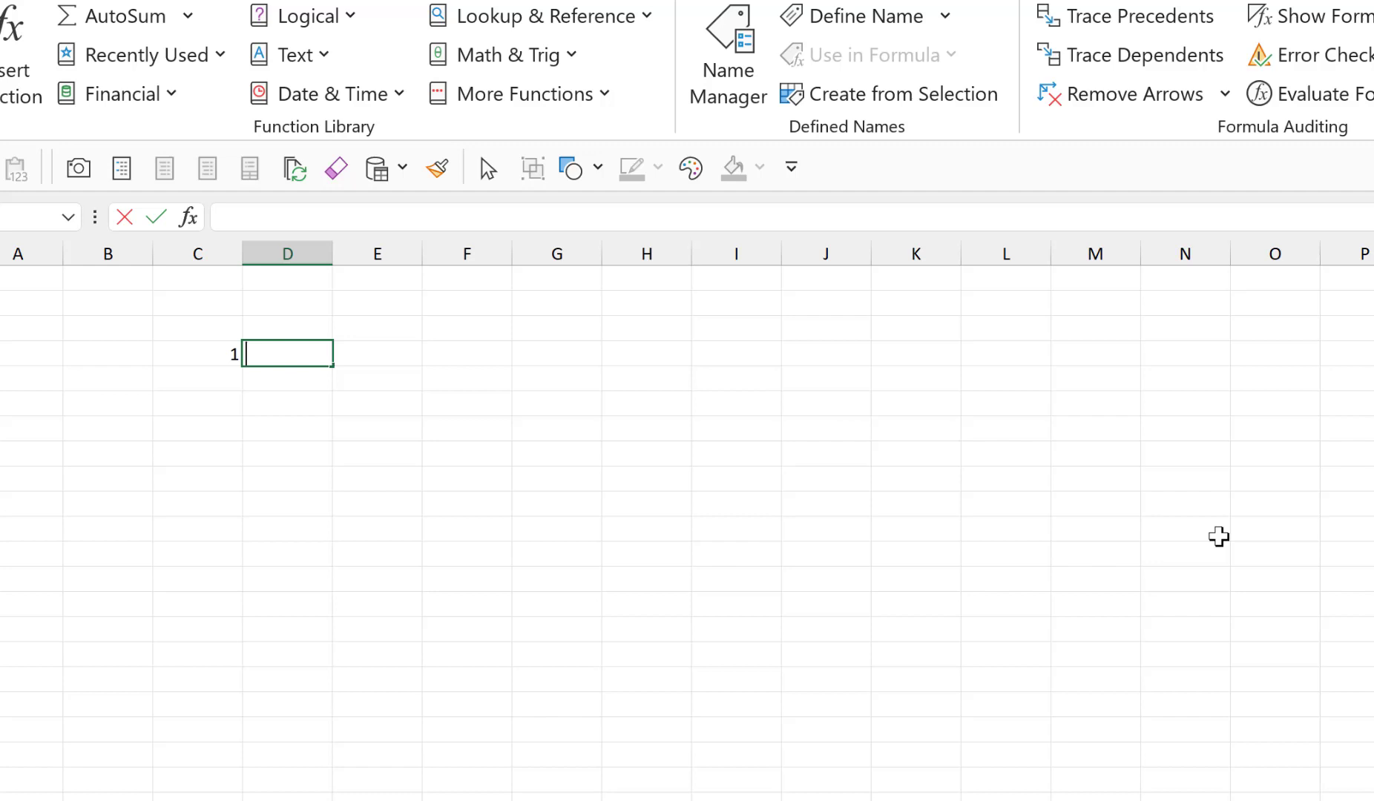
{"action": "key", "text": "BackSpace"}
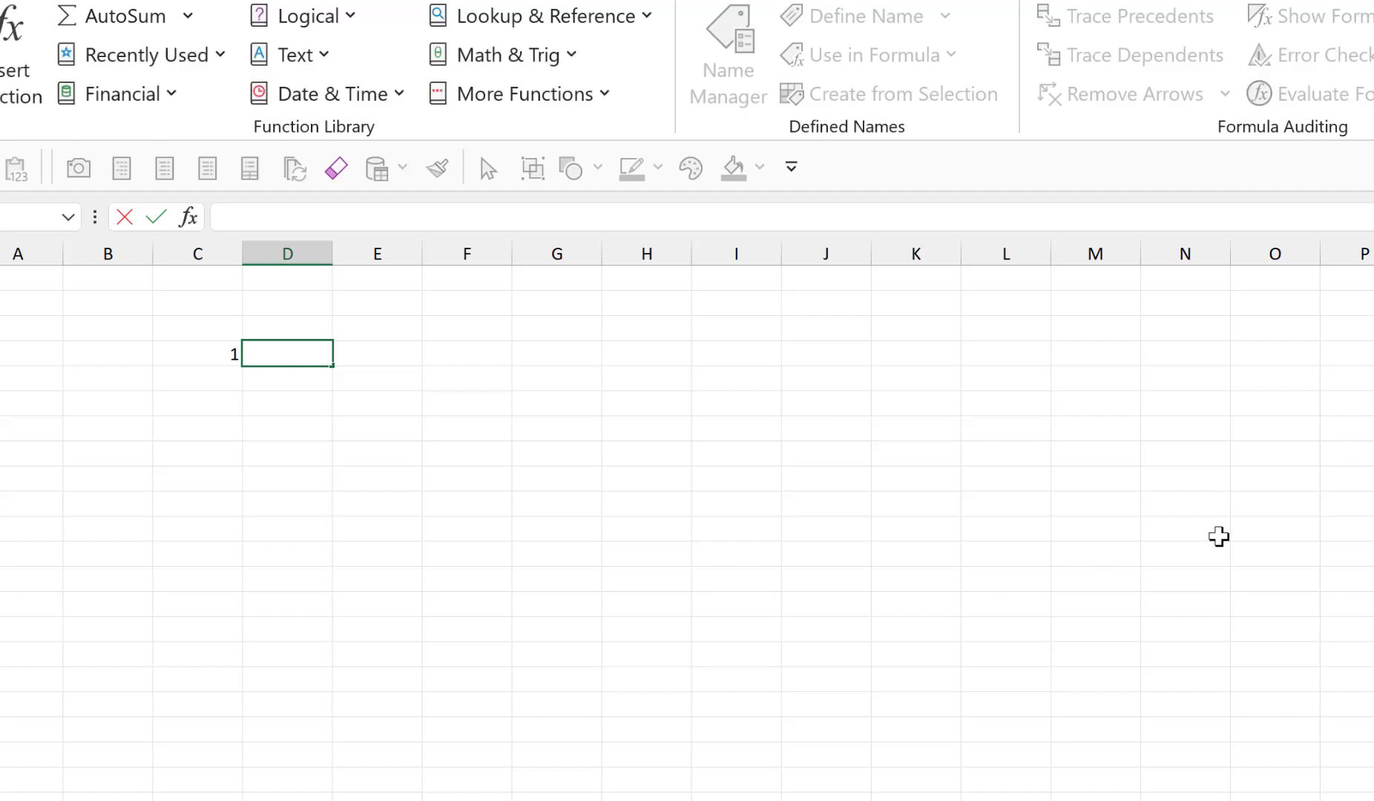
{"action": "type", "text": "X"}
{"action": "key", "text": "Tab"}
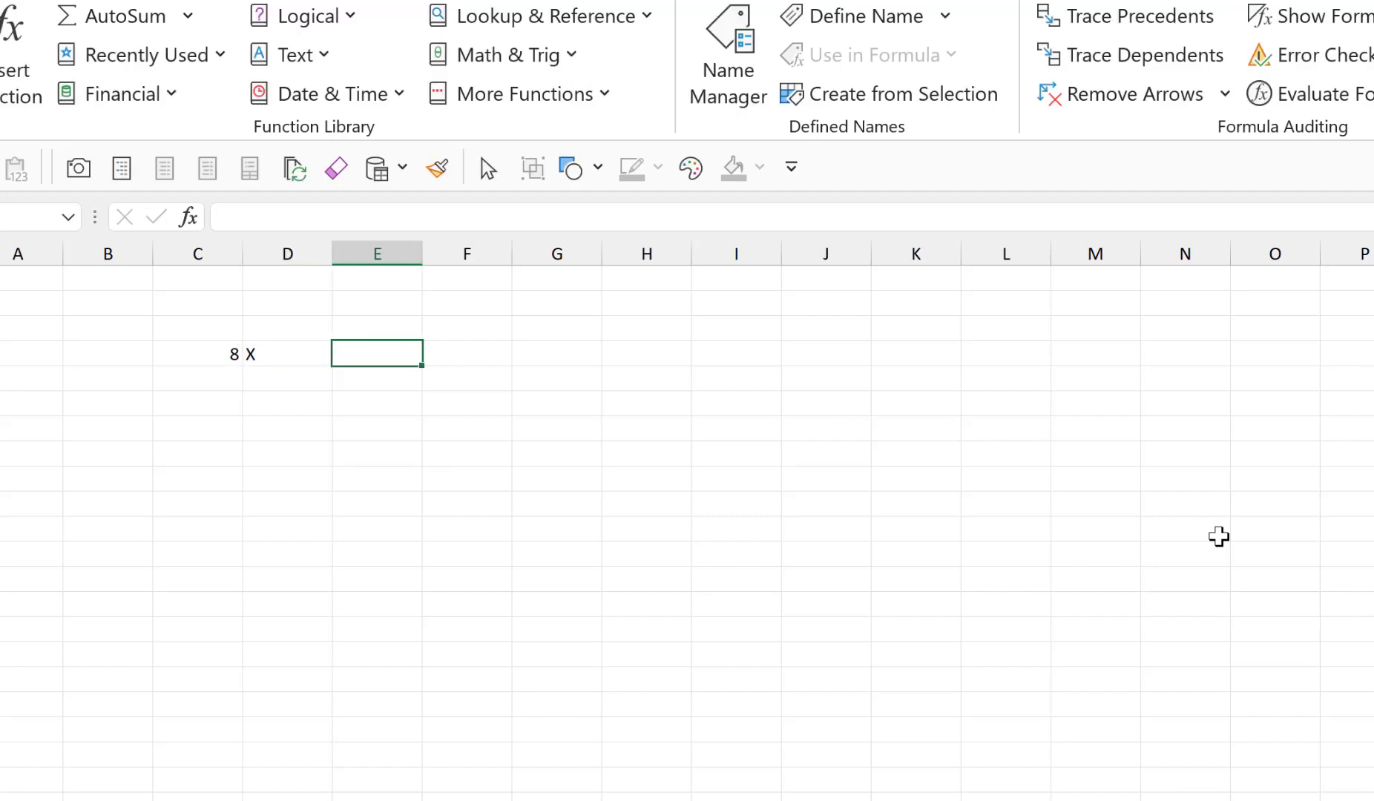
{"action": "key", "text": "Left"}
{"action": "key", "text": "Left"}
{"action": "key", "text": "ctrl+c"}
{"action": "key", "text": "Right"}
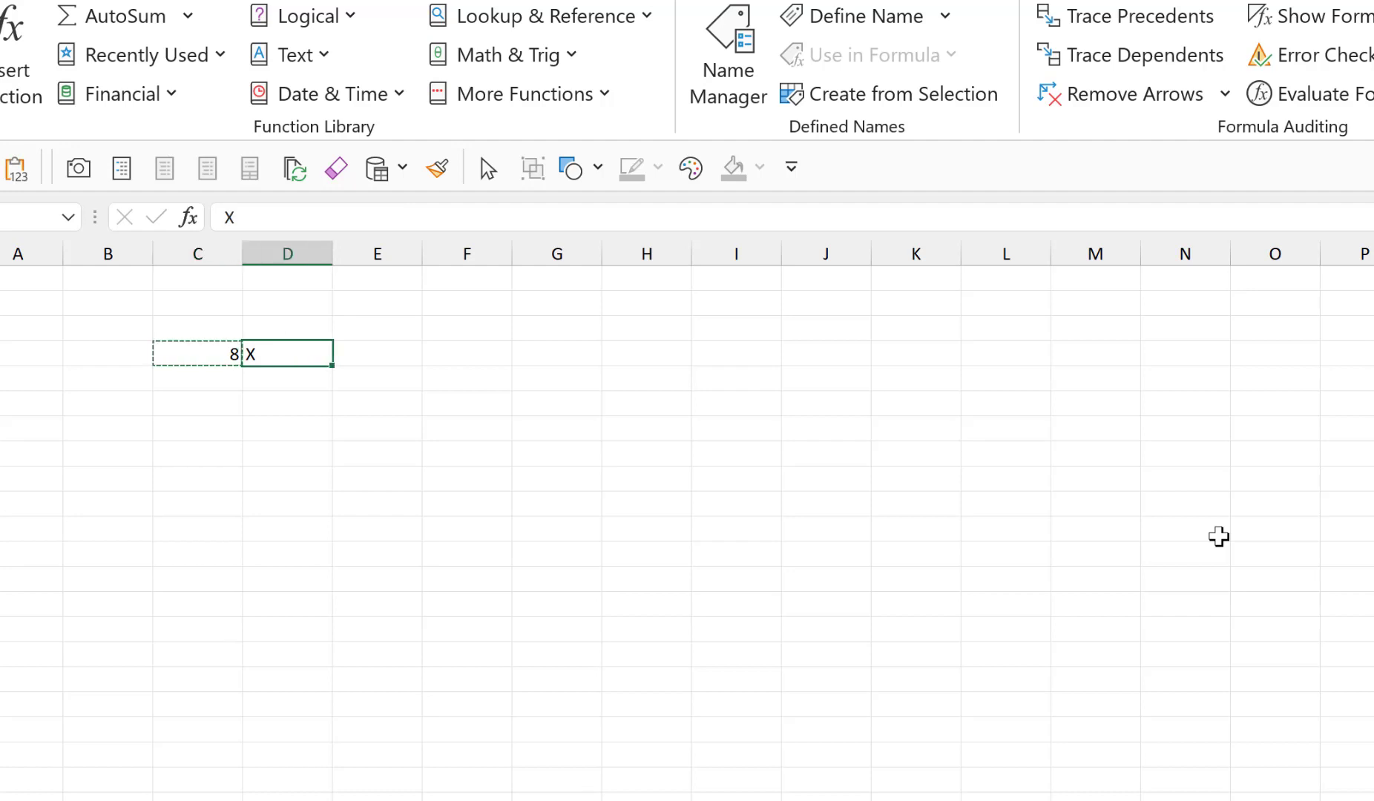
{"action": "key", "text": "Right"}
{"action": "key", "text": "Return"}
Enter '= in F4 as text and ? in G4
{"action": "key", "text": "Right"}
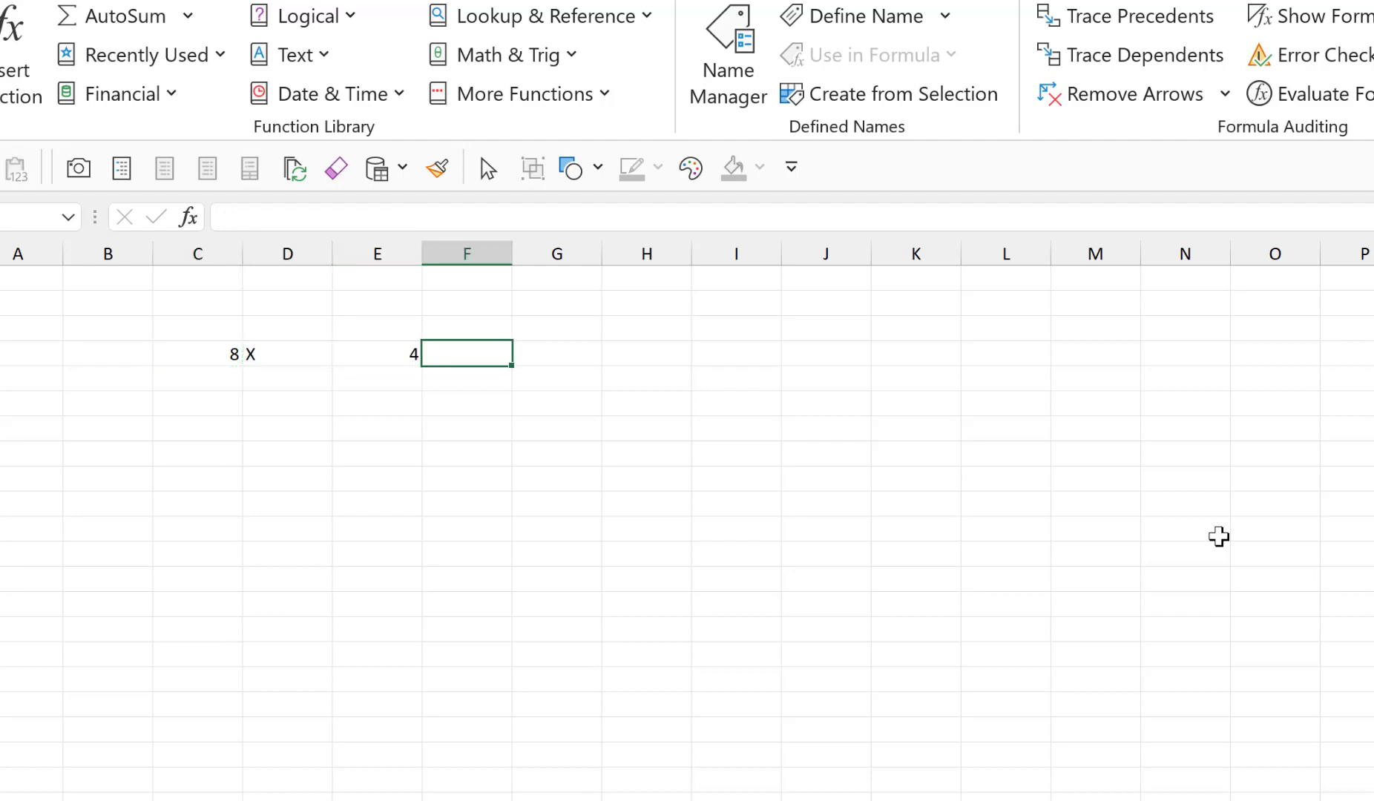
{"action": "type", "text": "="}
{"action": "key", "text": "Right"}
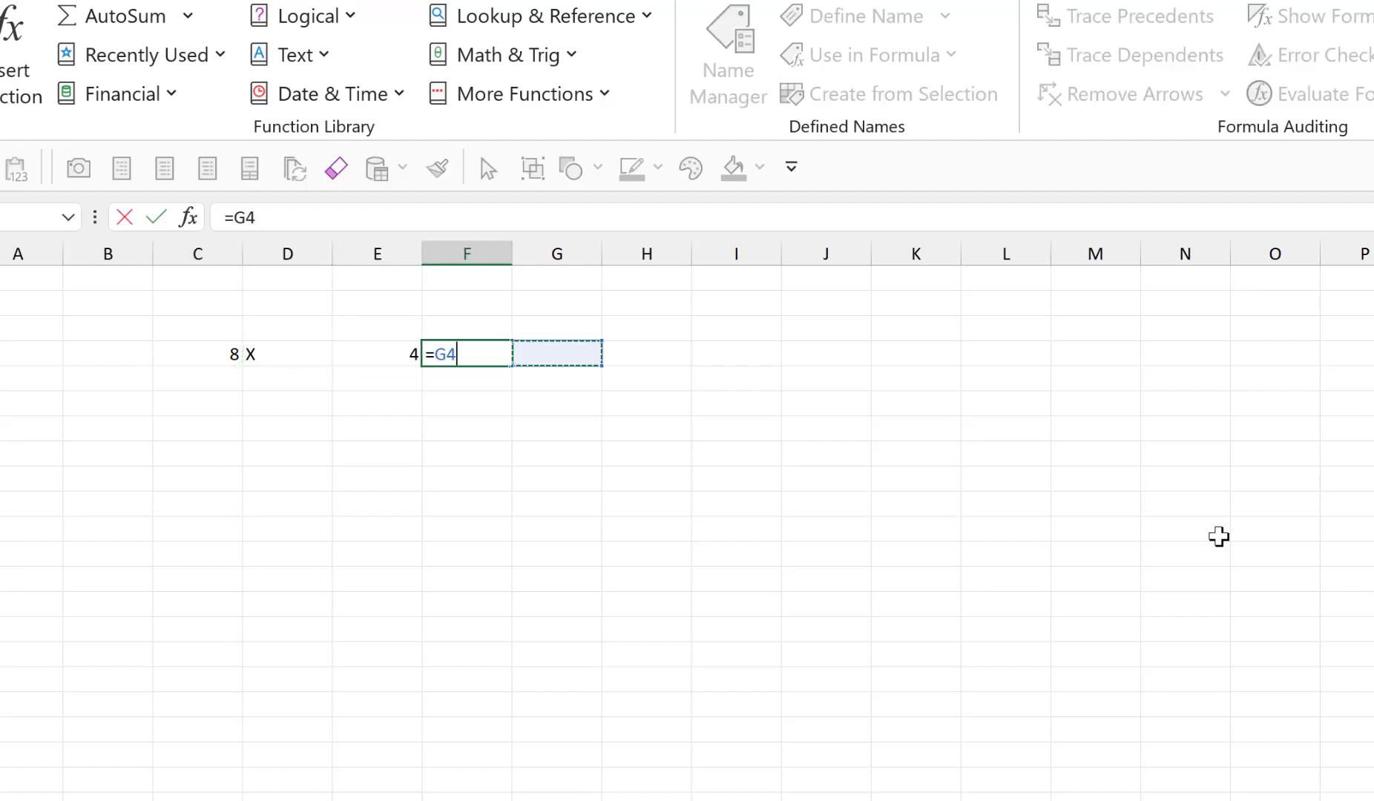
{"action": "key", "text": "Escape"}
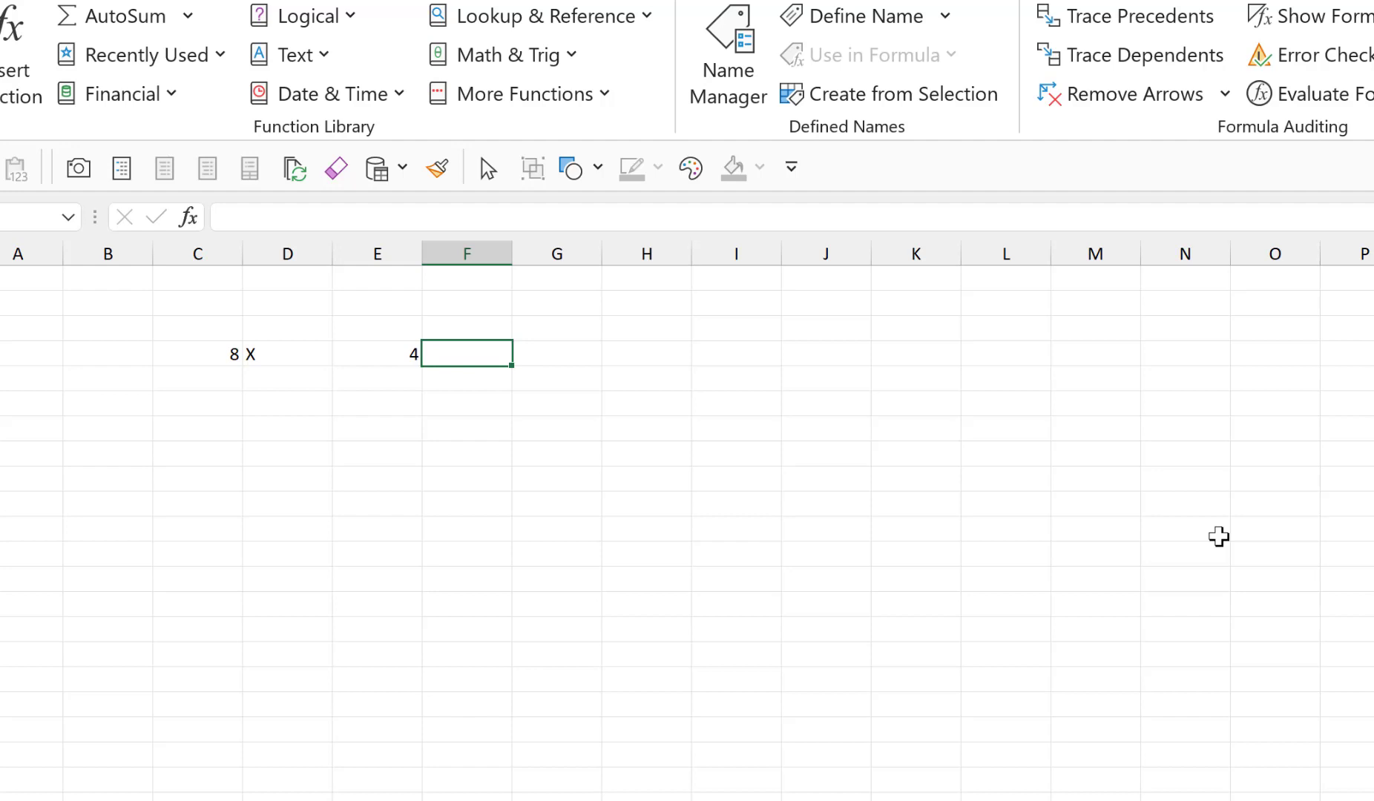
{"action": "type", "text": "'"}
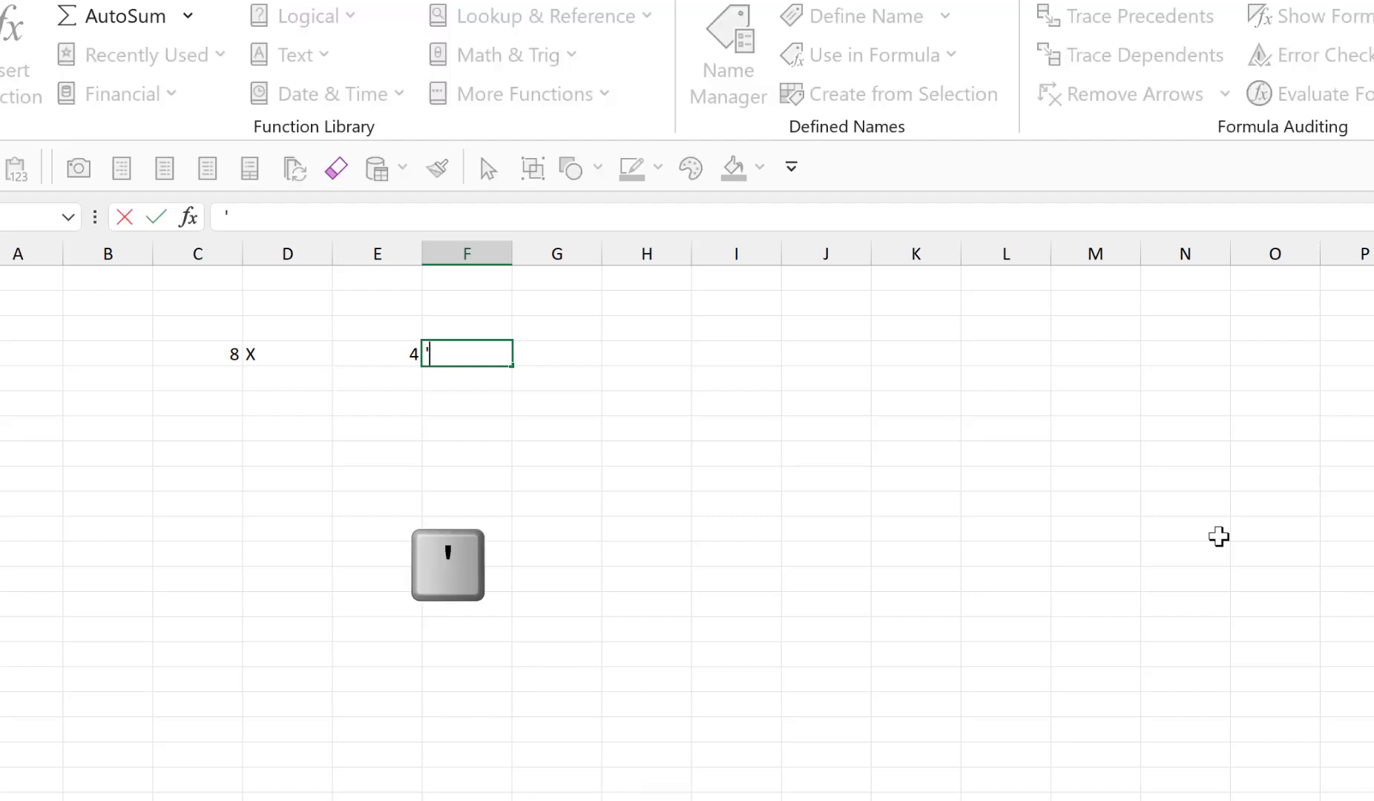
{"action": "type", "text": "="}
{"action": "key", "text": "Tab"}
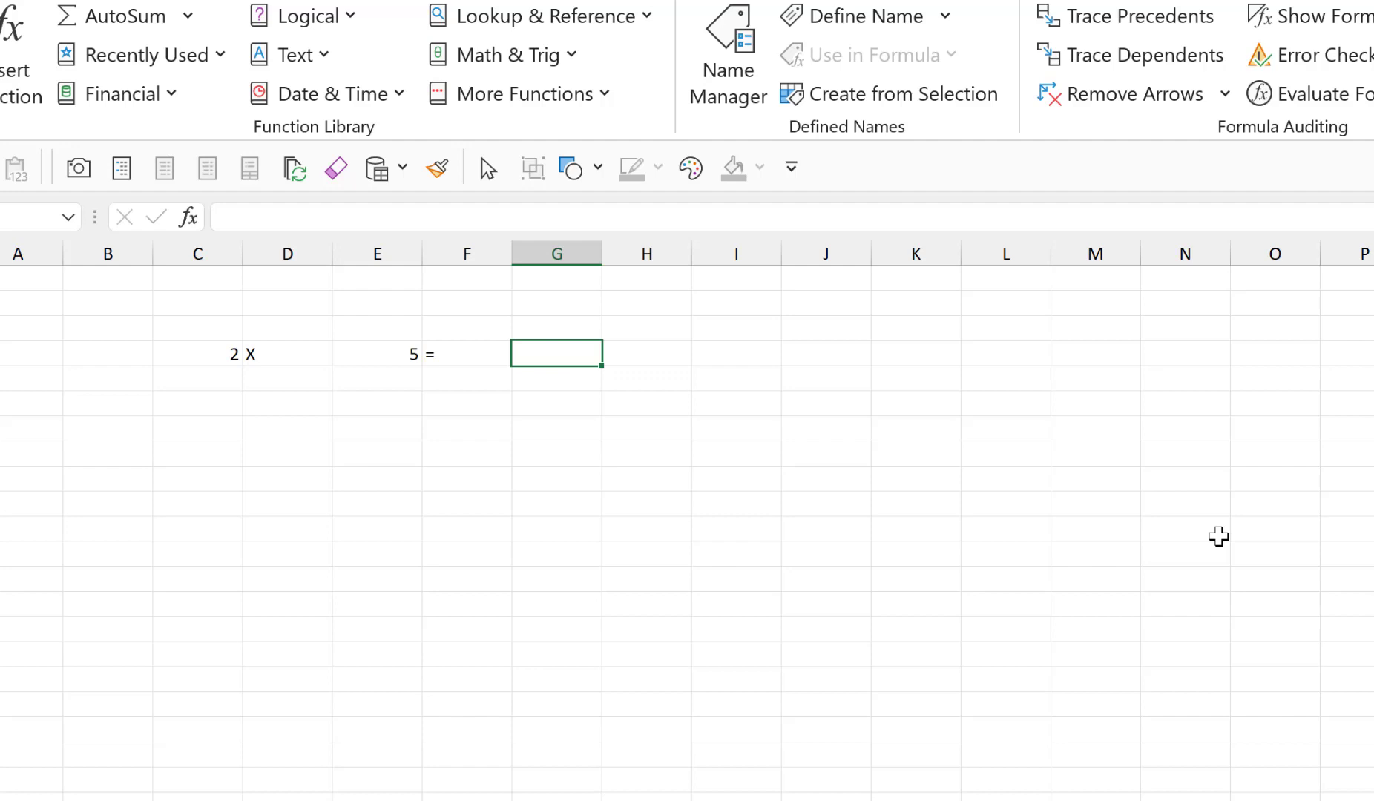
{"action": "type", "text": "?"}
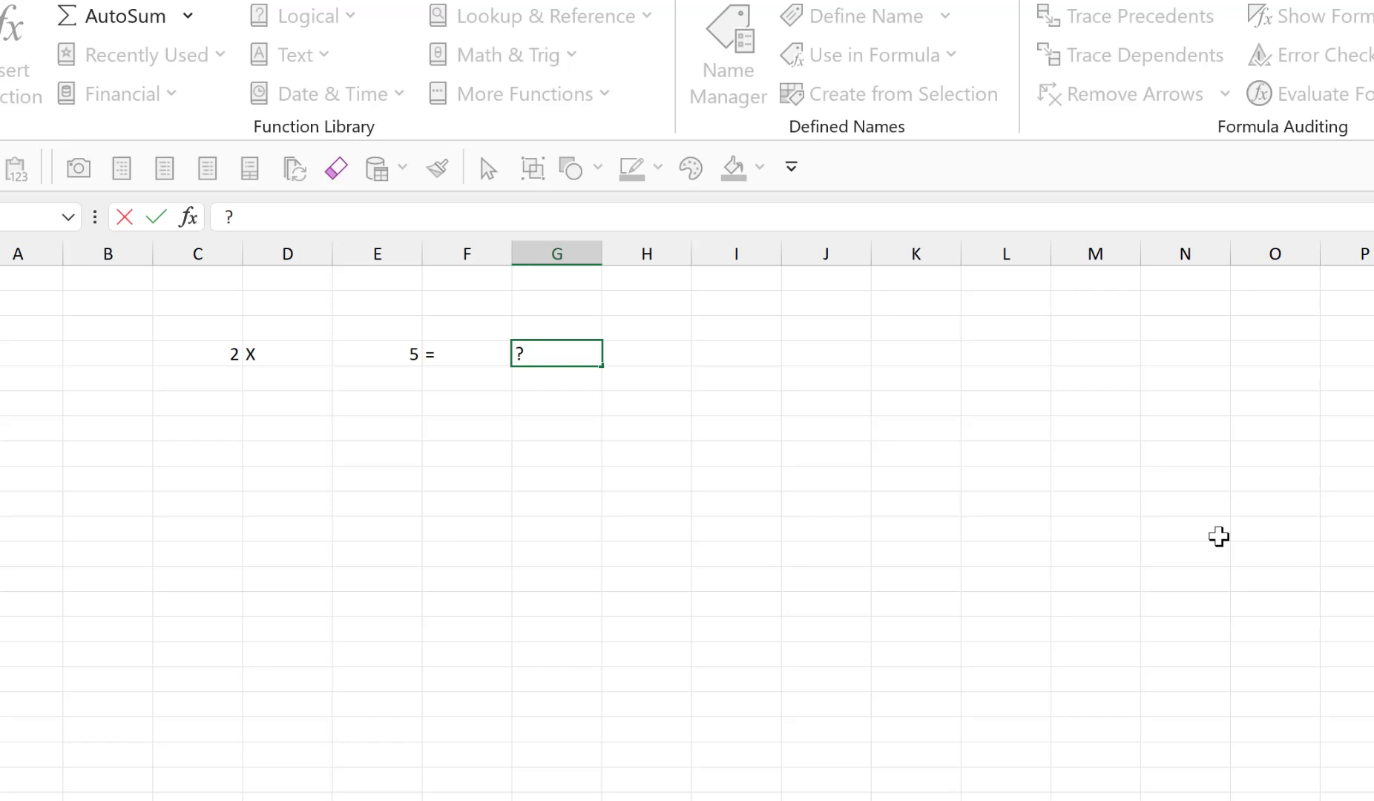
{"action": "key", "text": "Return"}
Recalculate twice with F9 to get the new pair 3 X 6 = ?
{"action": "key", "text": "Left"}
{"action": "key", "text": "Left"}
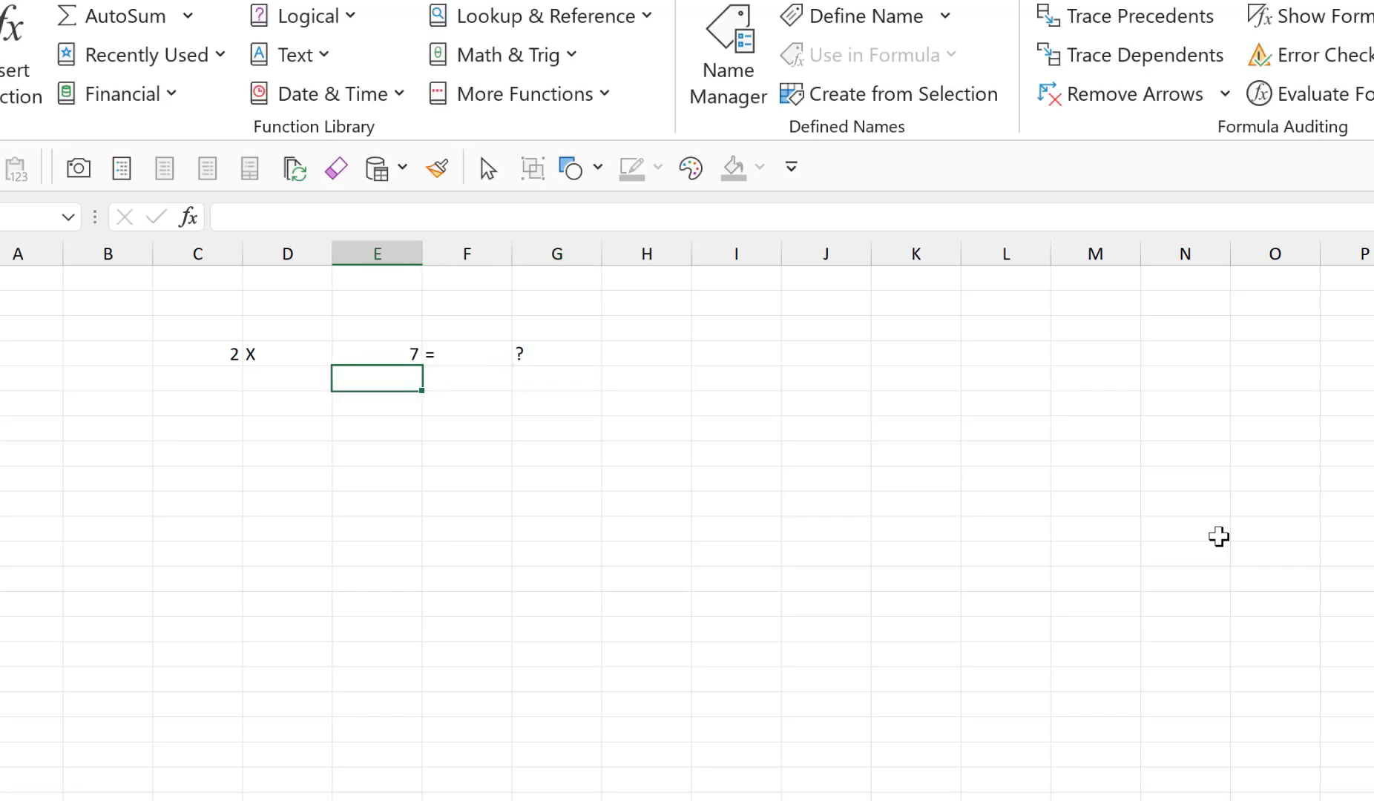
{"action": "key", "text": "F9"}
{"action": "key", "text": "F9"}
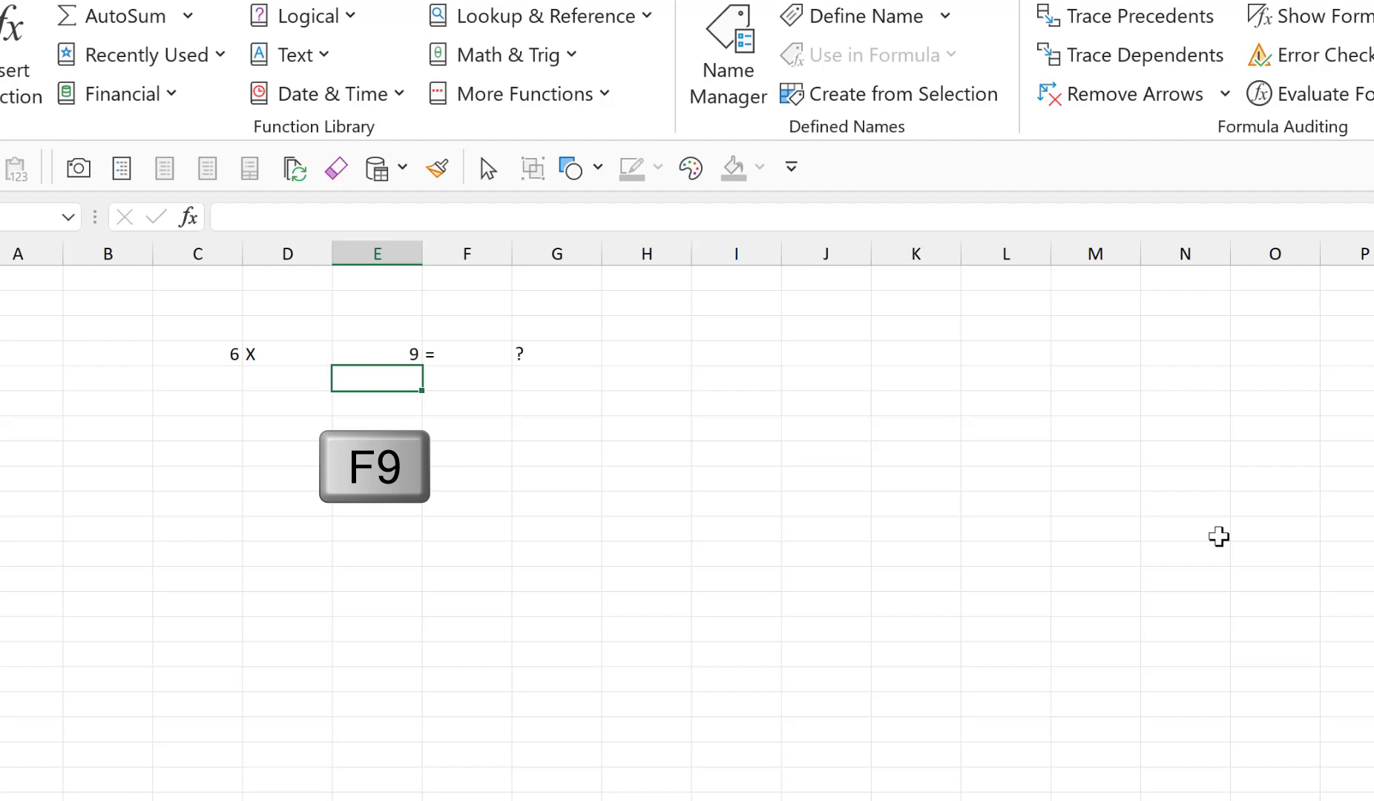
{"action": "key", "text": "F9"}
{"action": "key", "text": "F9"}
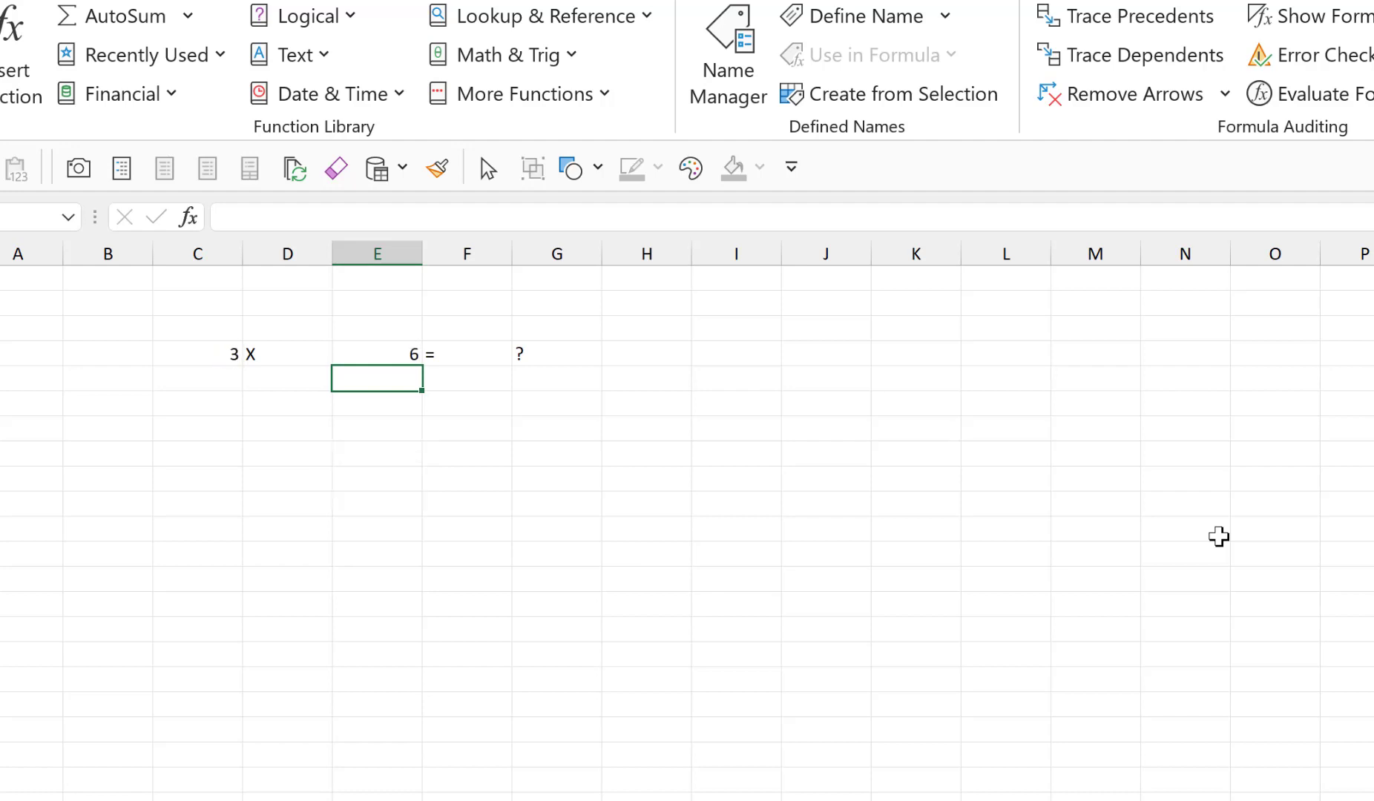
Add an answer cell with =C4*E4, showing 32 for 4 X 8 = ?
{"action": "left_click", "coordinate": [1000, 303]}
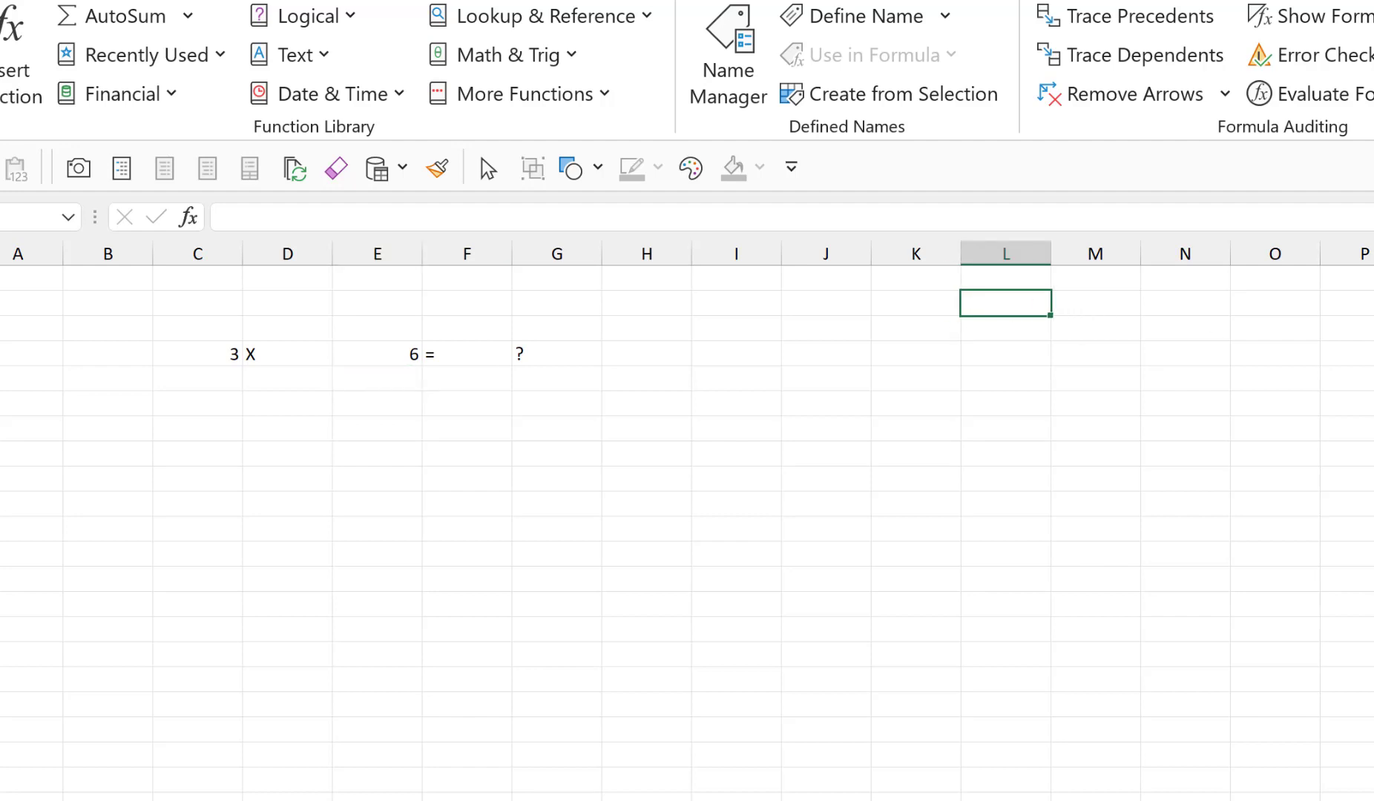
{"action": "type", "text": "="}
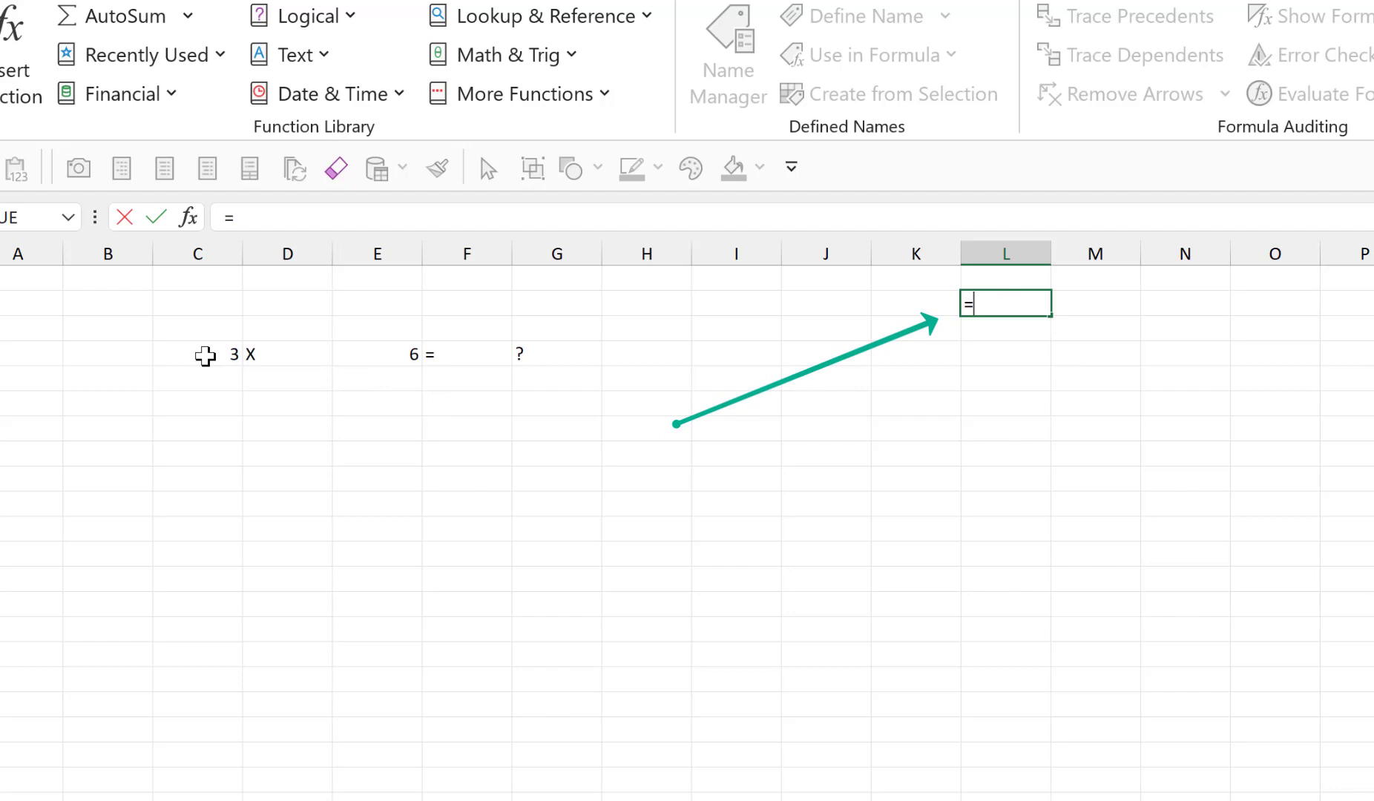
{"action": "left_click", "coordinate": [205, 356]}
{"action": "type", "text": "*"}
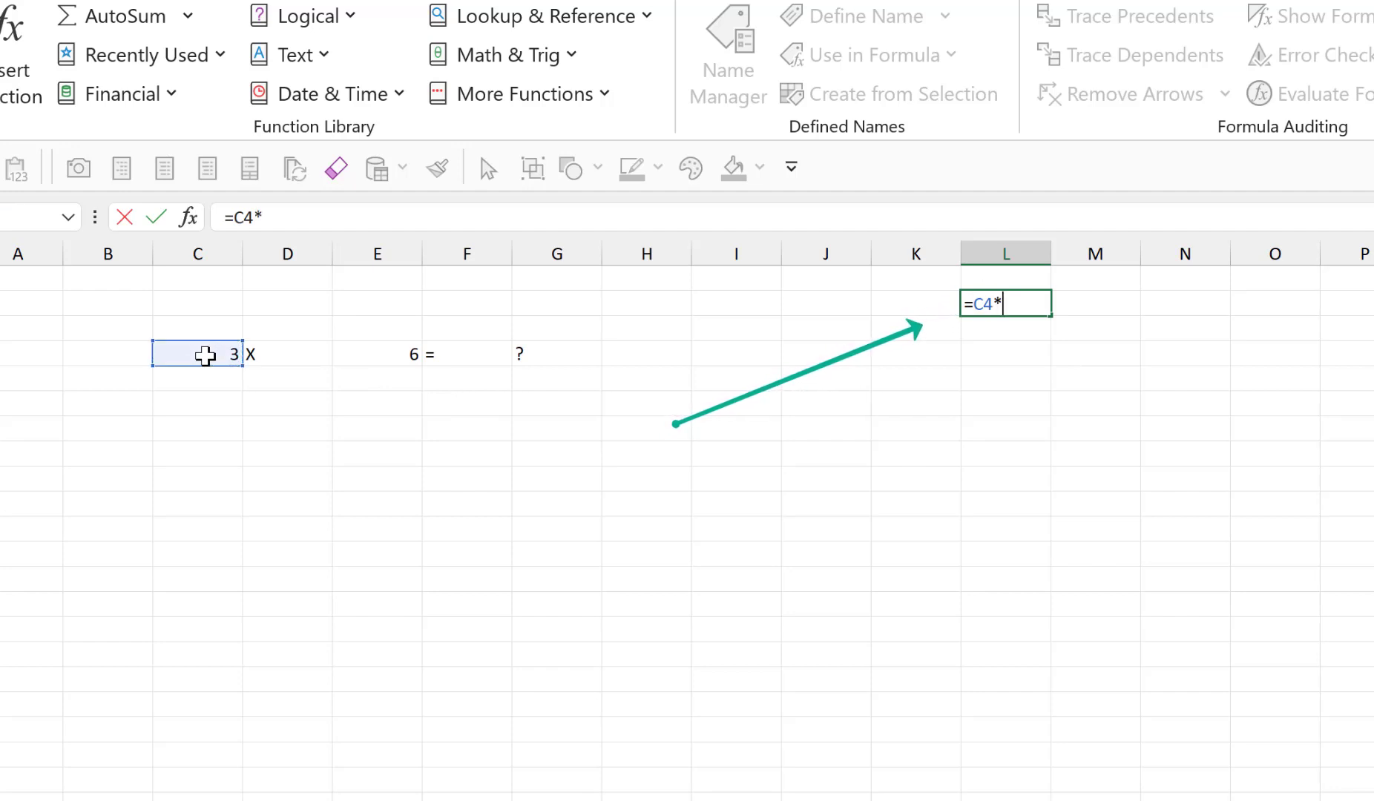
{"action": "left_click", "coordinate": [378, 349]}
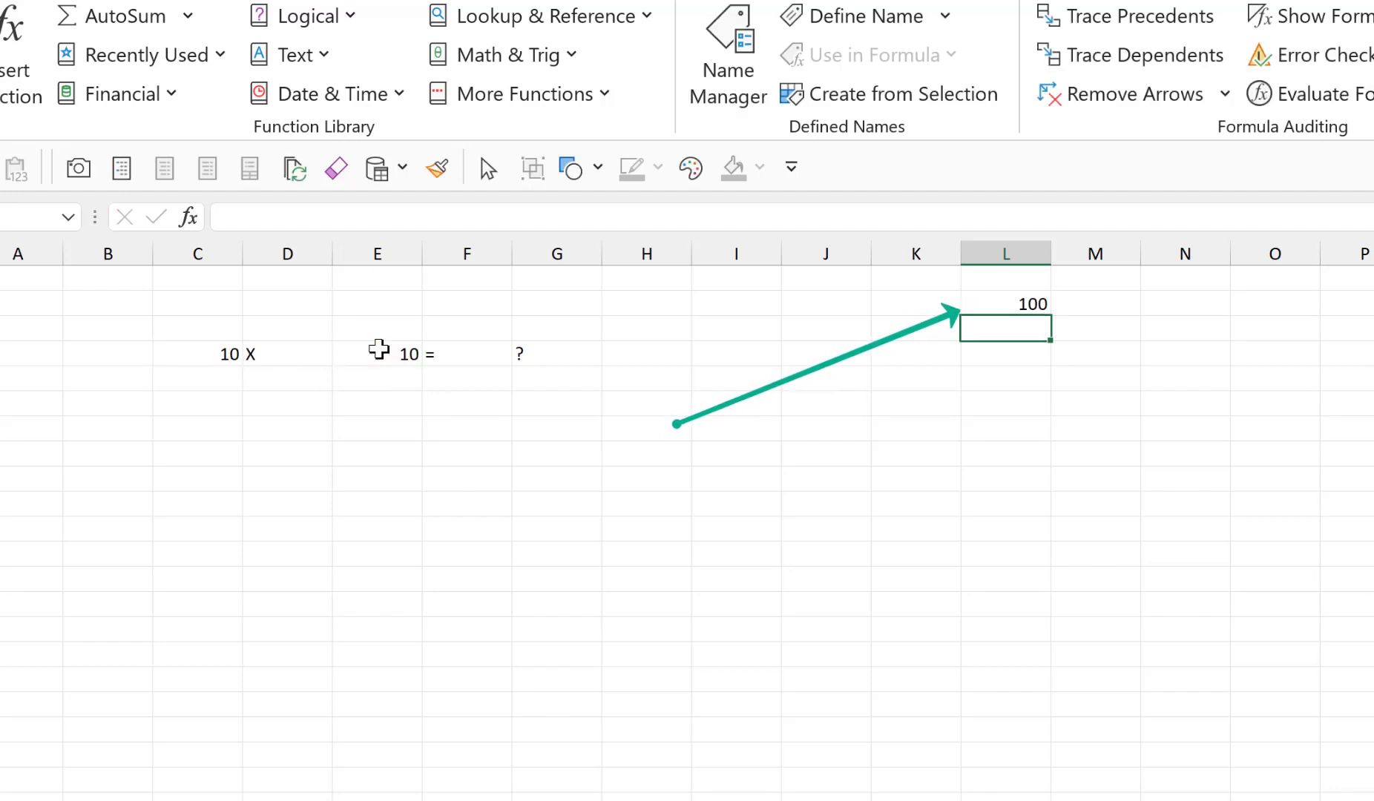
{"action": "left_click", "coordinate": [376, 378]}
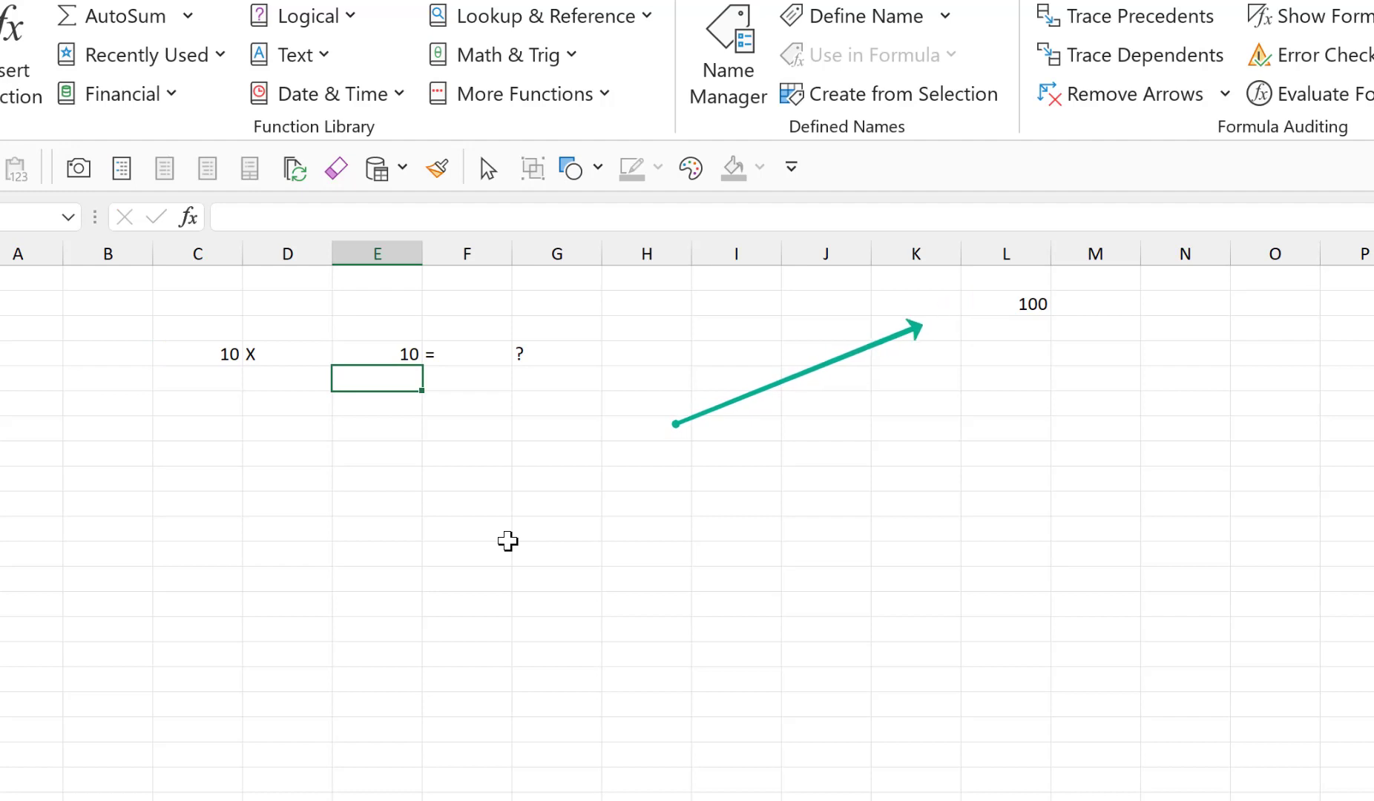
{"action": "key", "text": "F9"}
{"action": "key", "text": "F9"}
{"action": "key", "text": "F9"}
{"action": "key", "text": "F9"}
{"action": "key", "text": "F9"}
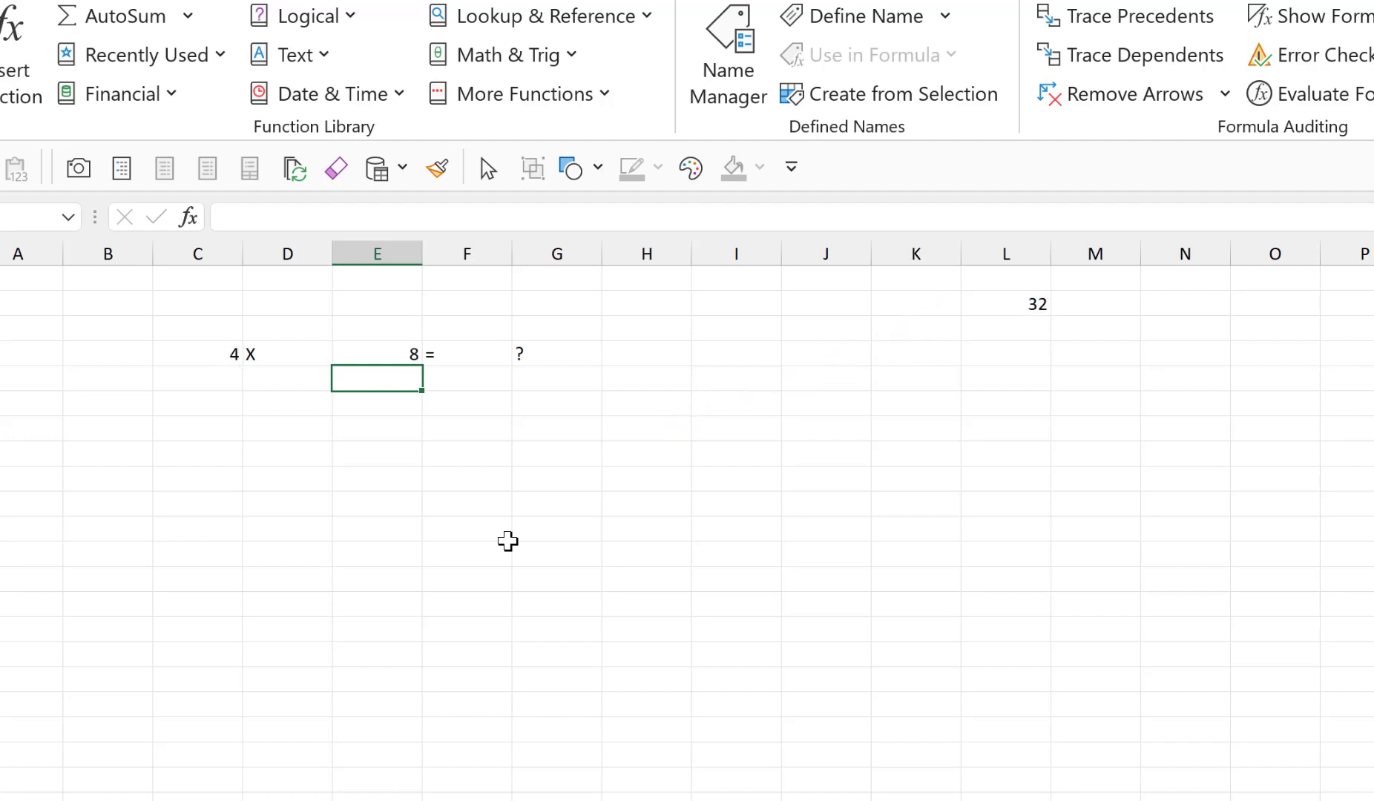
Center C4:G4 in 72-pt Arial Rounded MT Bold and widen columns C to G
{"action": "left_click_drag", "start_coordinate": [195, 353], "coordinate": [519, 356]}
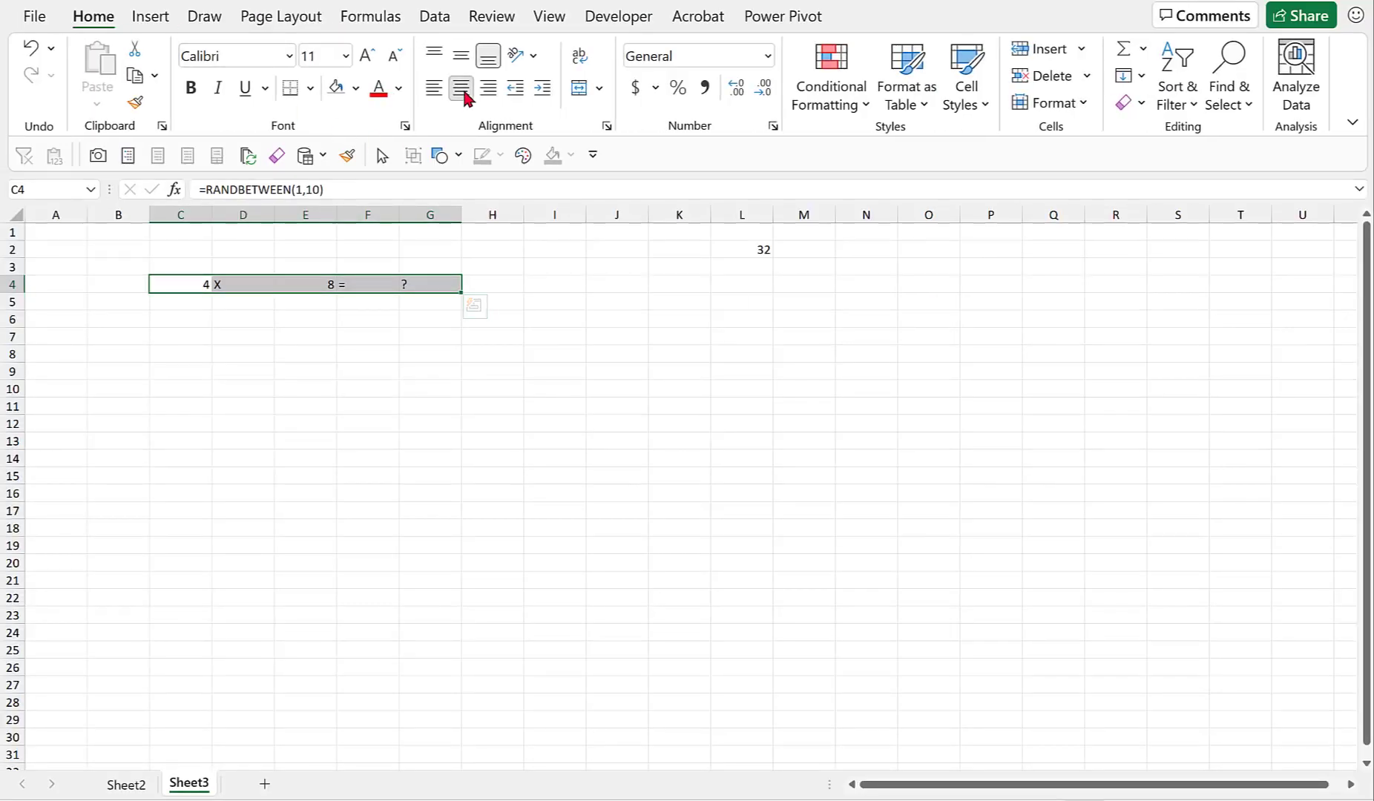
{"action": "left_click", "coordinate": [460, 88]}
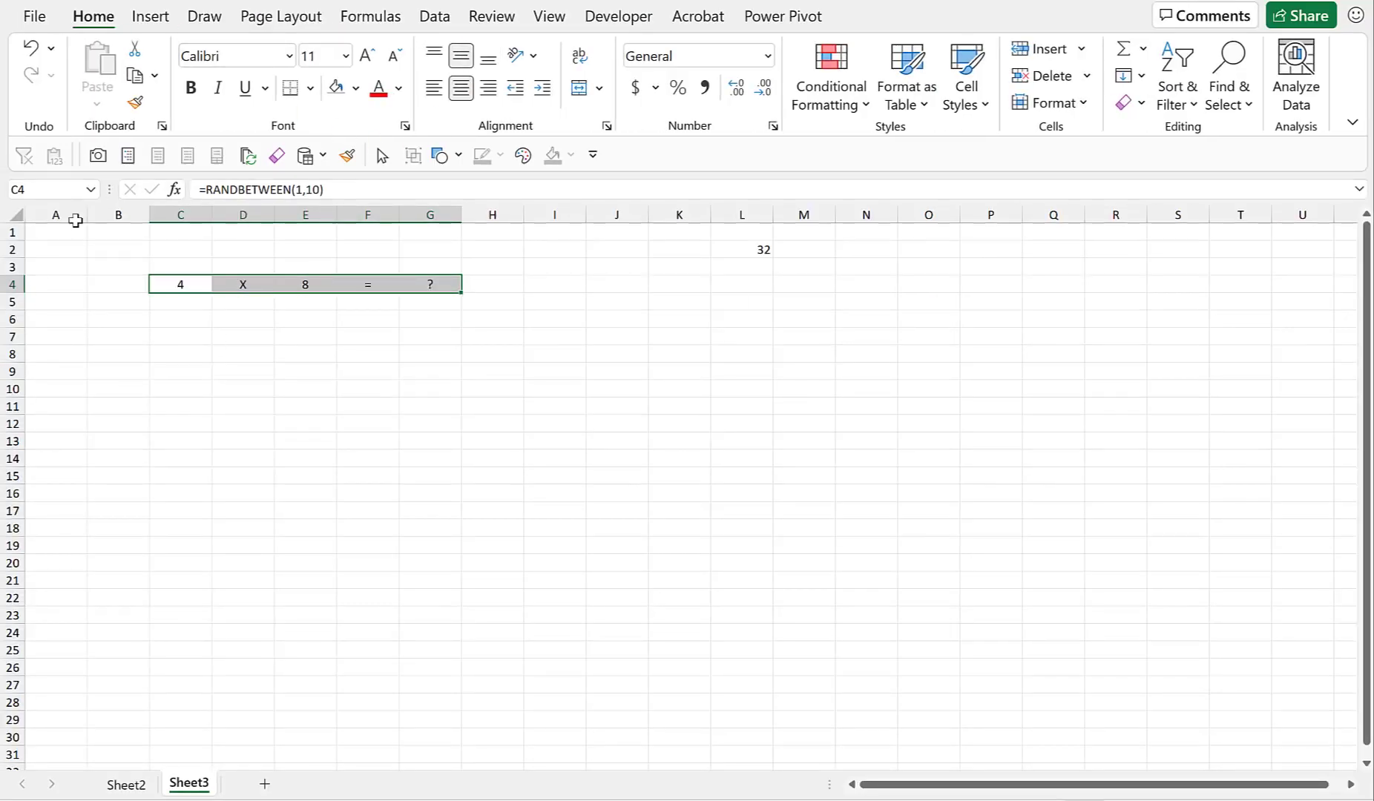
{"action": "left_click", "coordinate": [288, 55]}
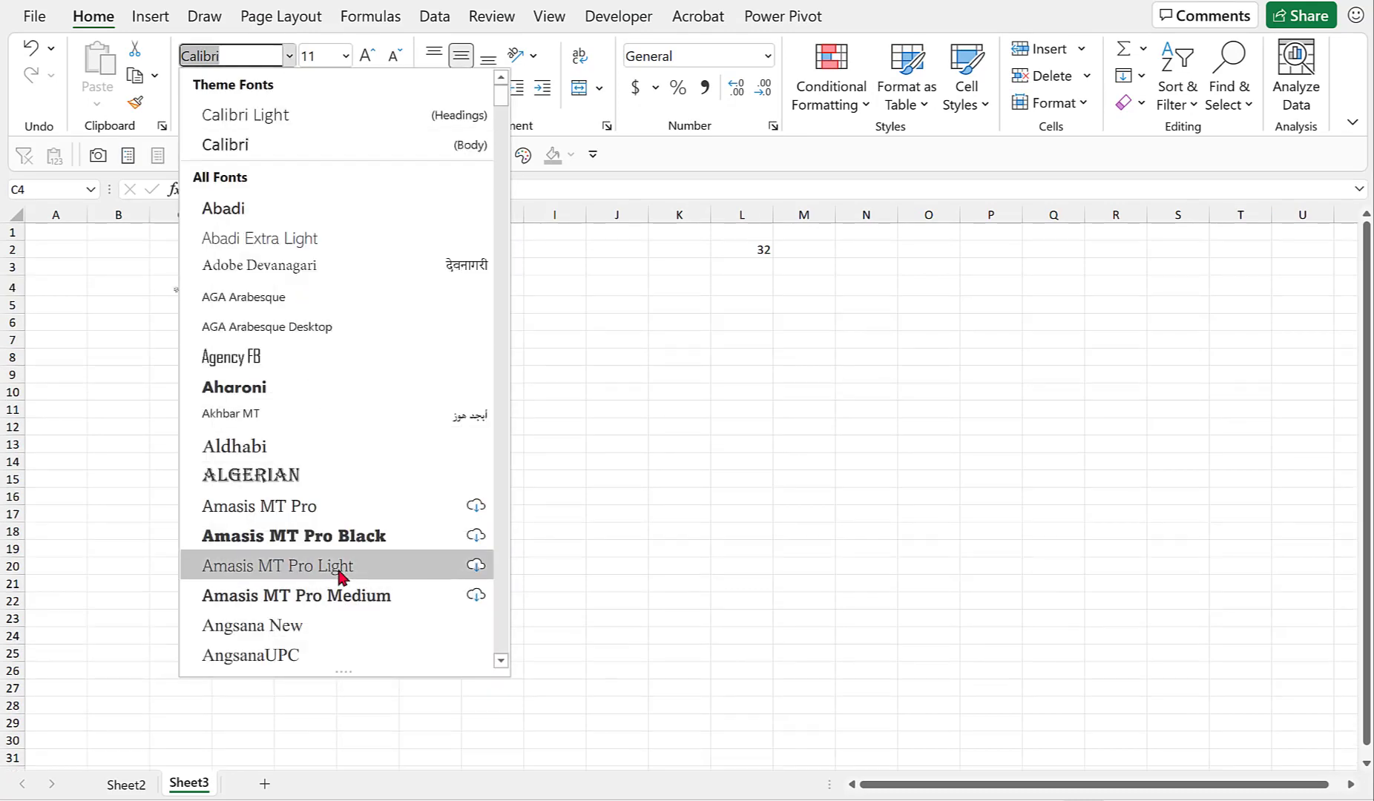
{"action": "scroll", "coordinate": [339, 577], "scroll_direction": "down", "scroll_amount": 5}
{"action": "left_click", "coordinate": [341, 506]}
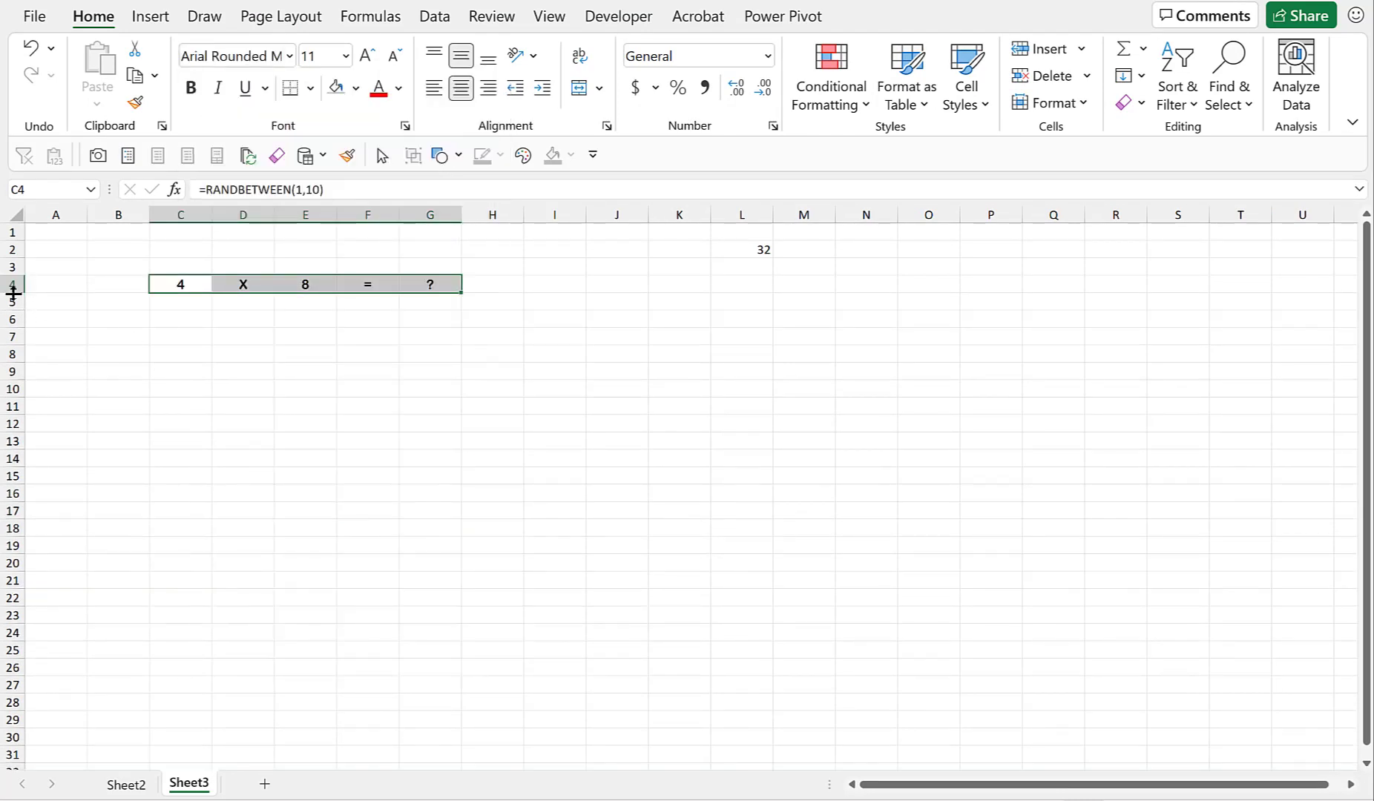
{"action": "left_click", "coordinate": [345, 56]}
{"action": "left_click", "coordinate": [322, 466]}
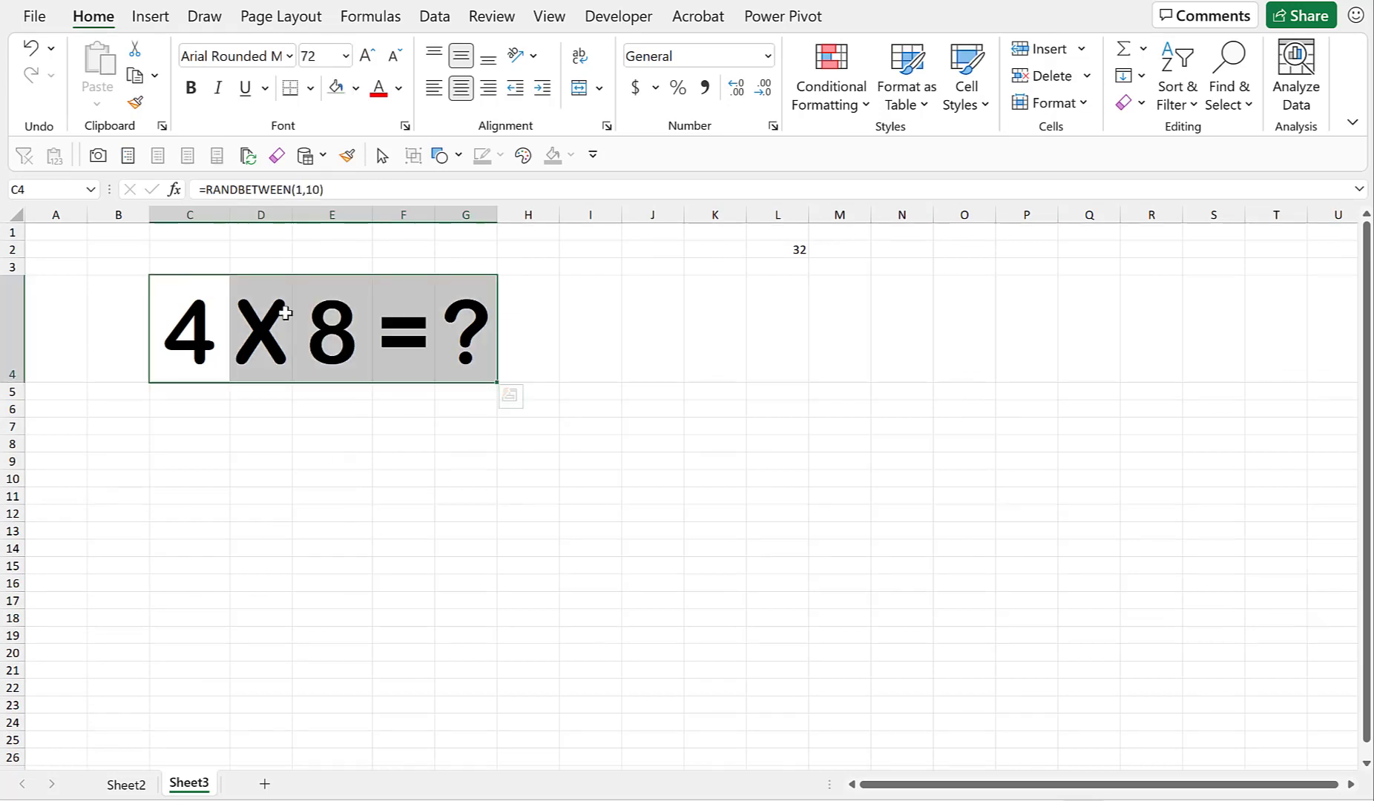
{"action": "left_click_drag", "start_coordinate": [196, 214], "coordinate": [475, 222]}
Hide the sheet gridlines from the View ribbon
{"action": "left_click", "coordinate": [549, 15]}
{"action": "left_click", "coordinate": [479, 88]}
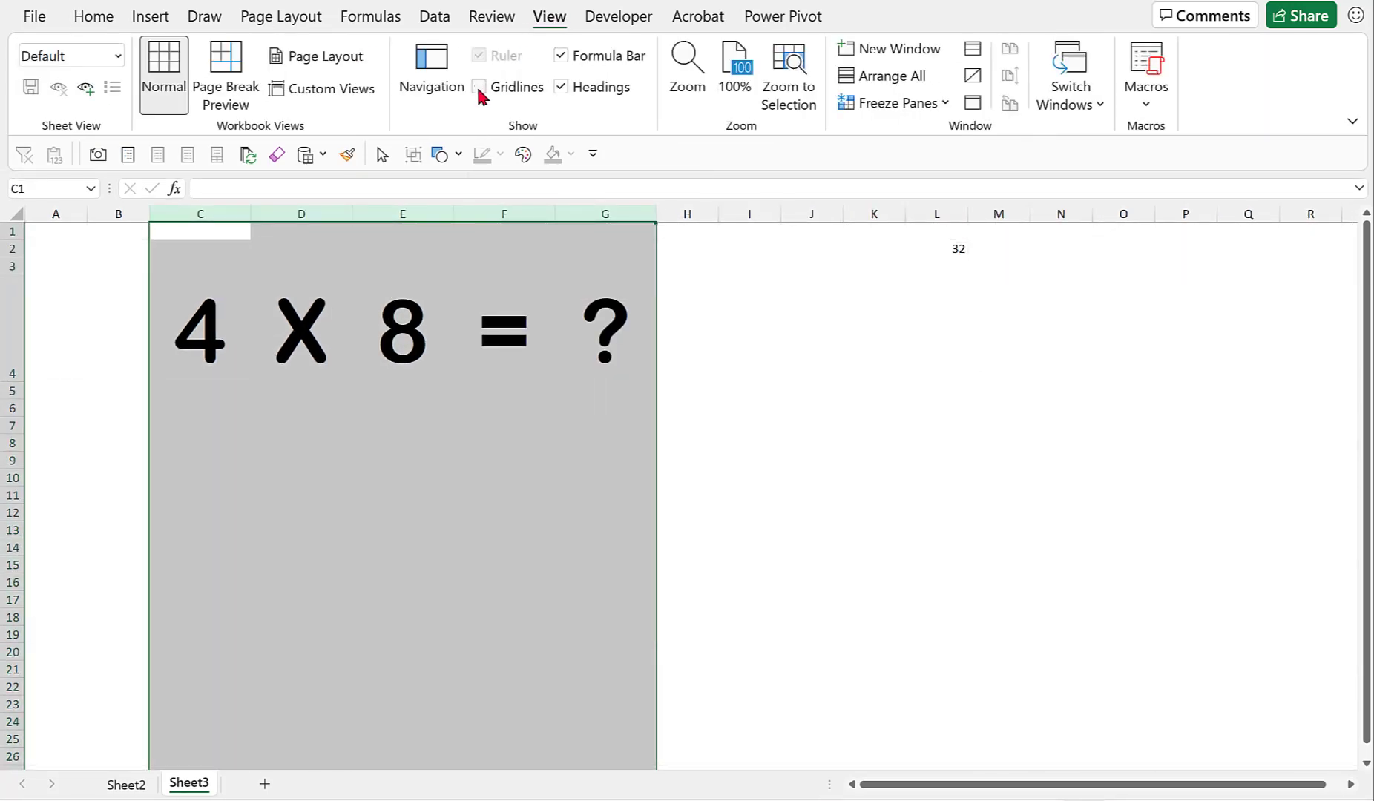
{"action": "left_click", "coordinate": [330, 480]}
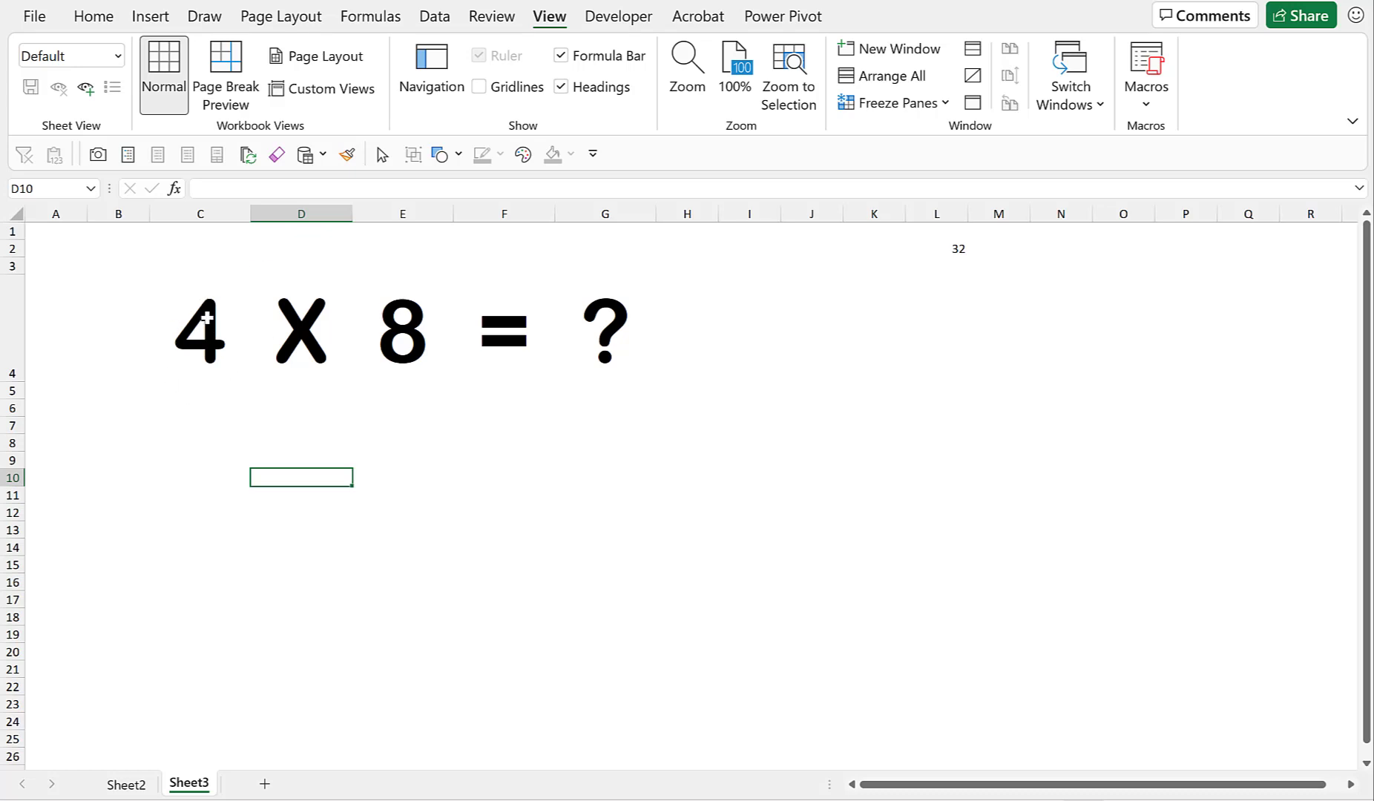
Set C4:G4 to 100-pt text and widen columns C to G further
{"action": "left_click_drag", "start_coordinate": [207, 317], "coordinate": [604, 340]}
{"action": "left_click", "coordinate": [83, 18]}
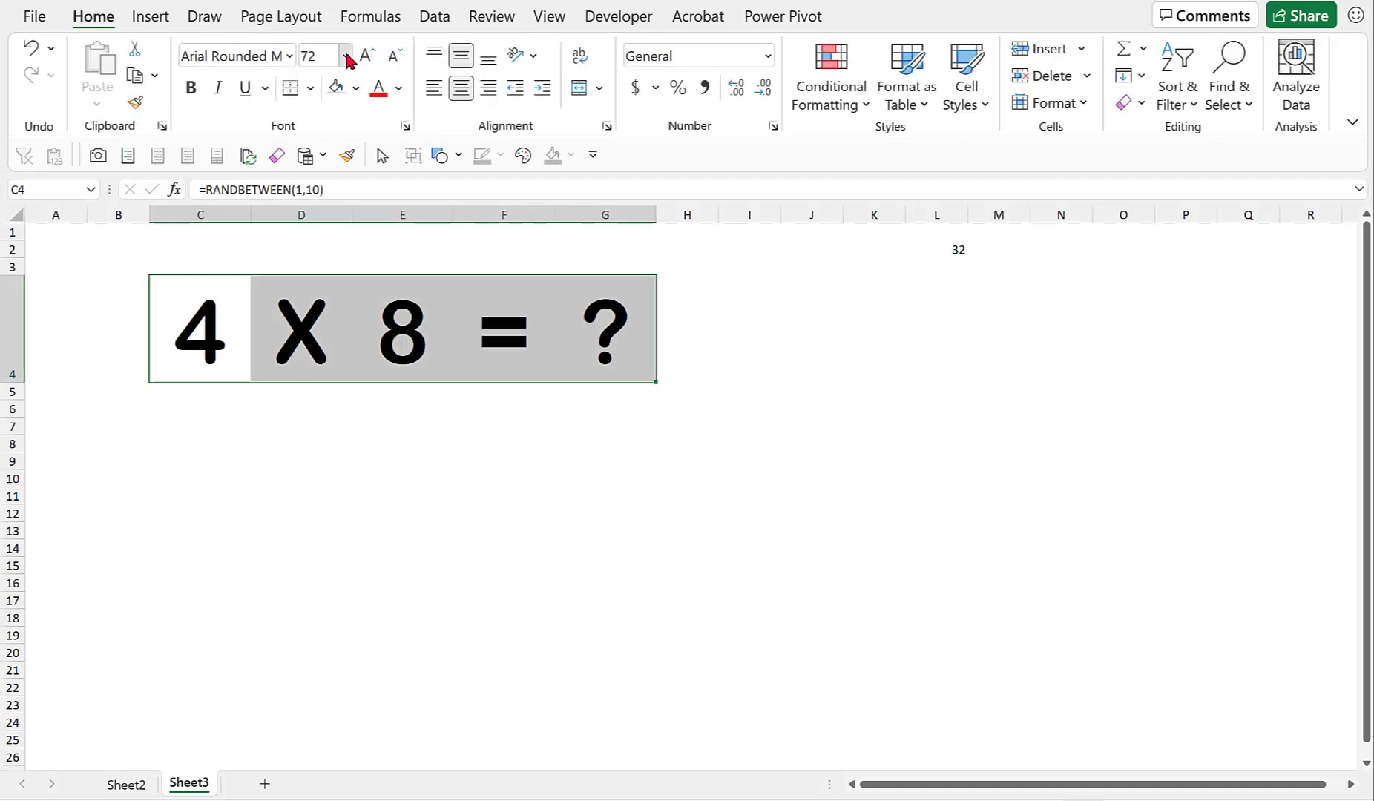
{"action": "left_click", "coordinate": [346, 56]}
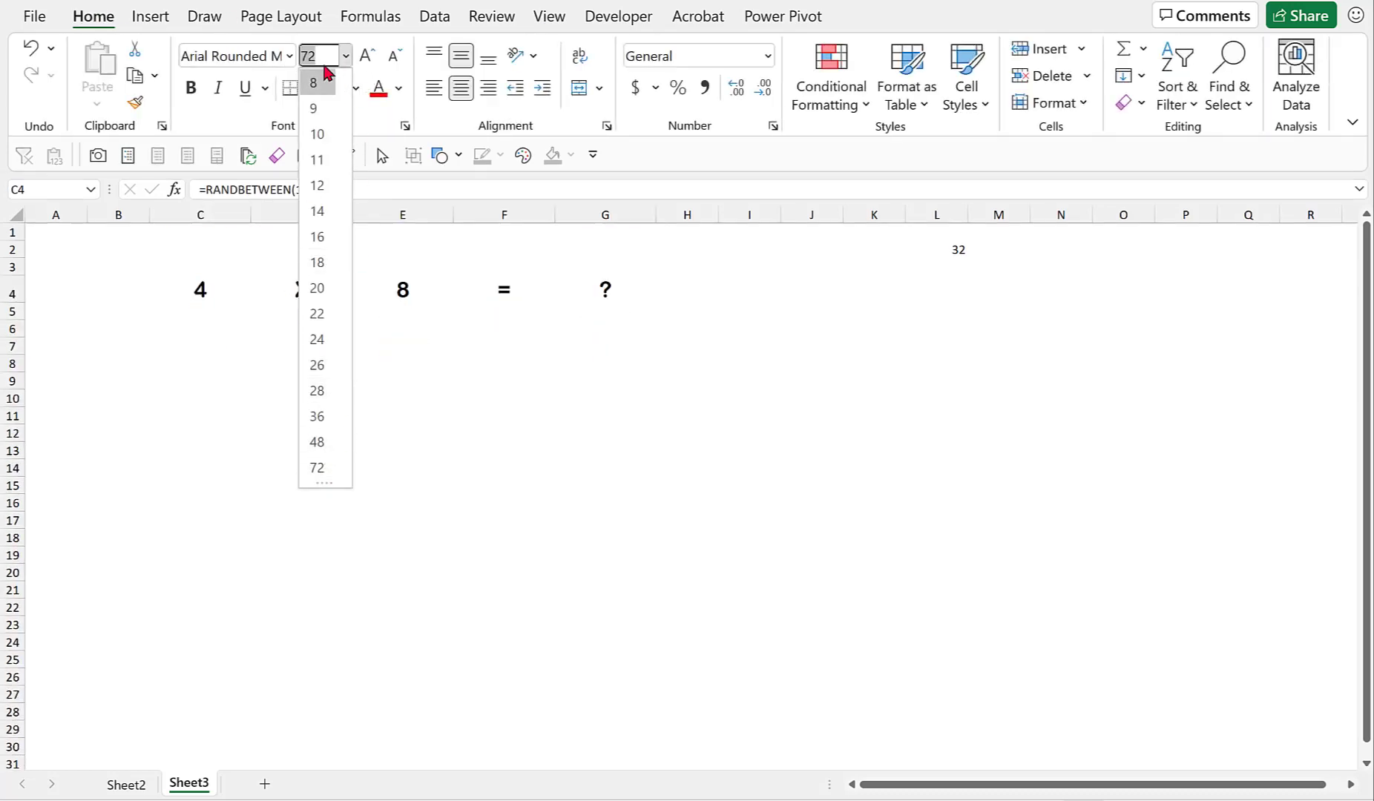
{"action": "type", "text": "100"}
{"action": "key", "text": "Return"}
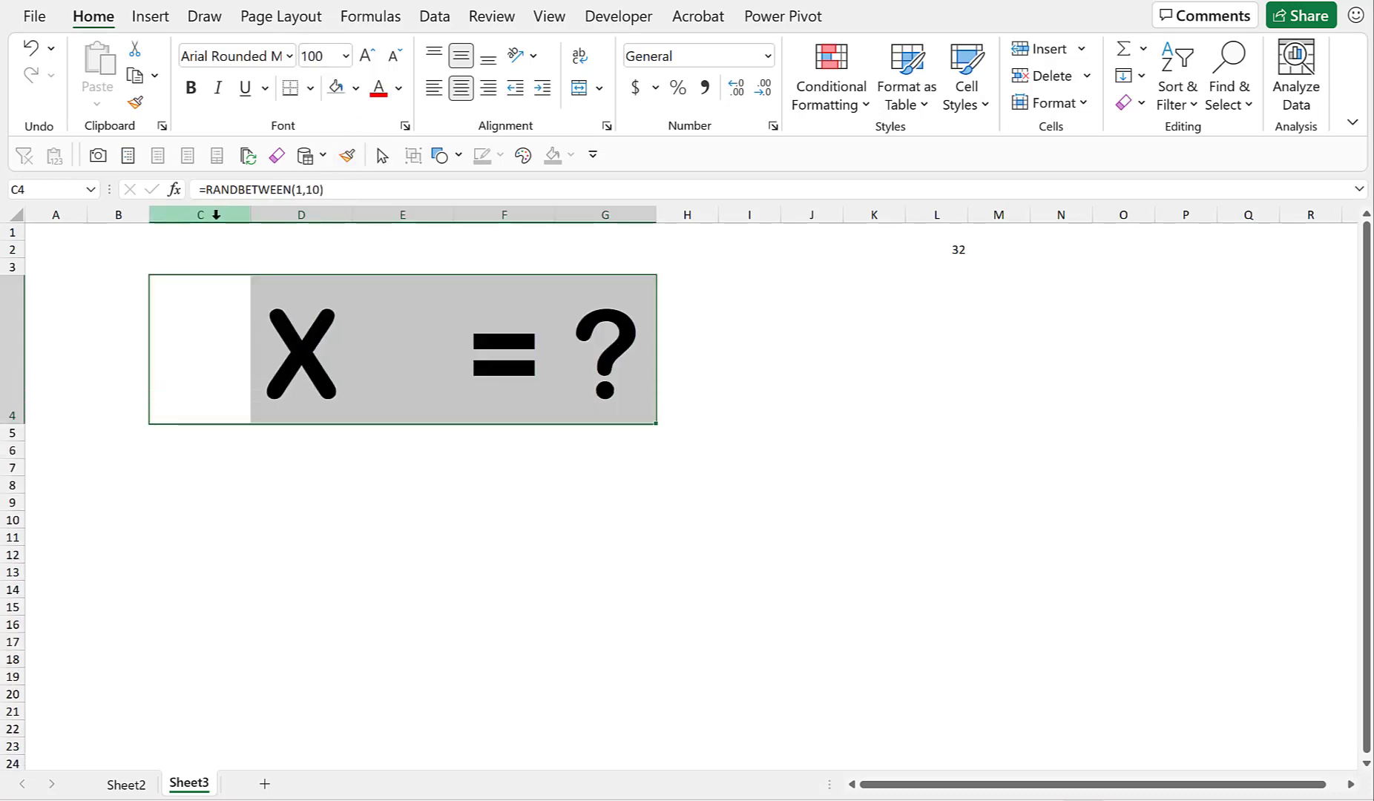
{"action": "left_click_drag", "start_coordinate": [216, 214], "coordinate": [688, 214]}
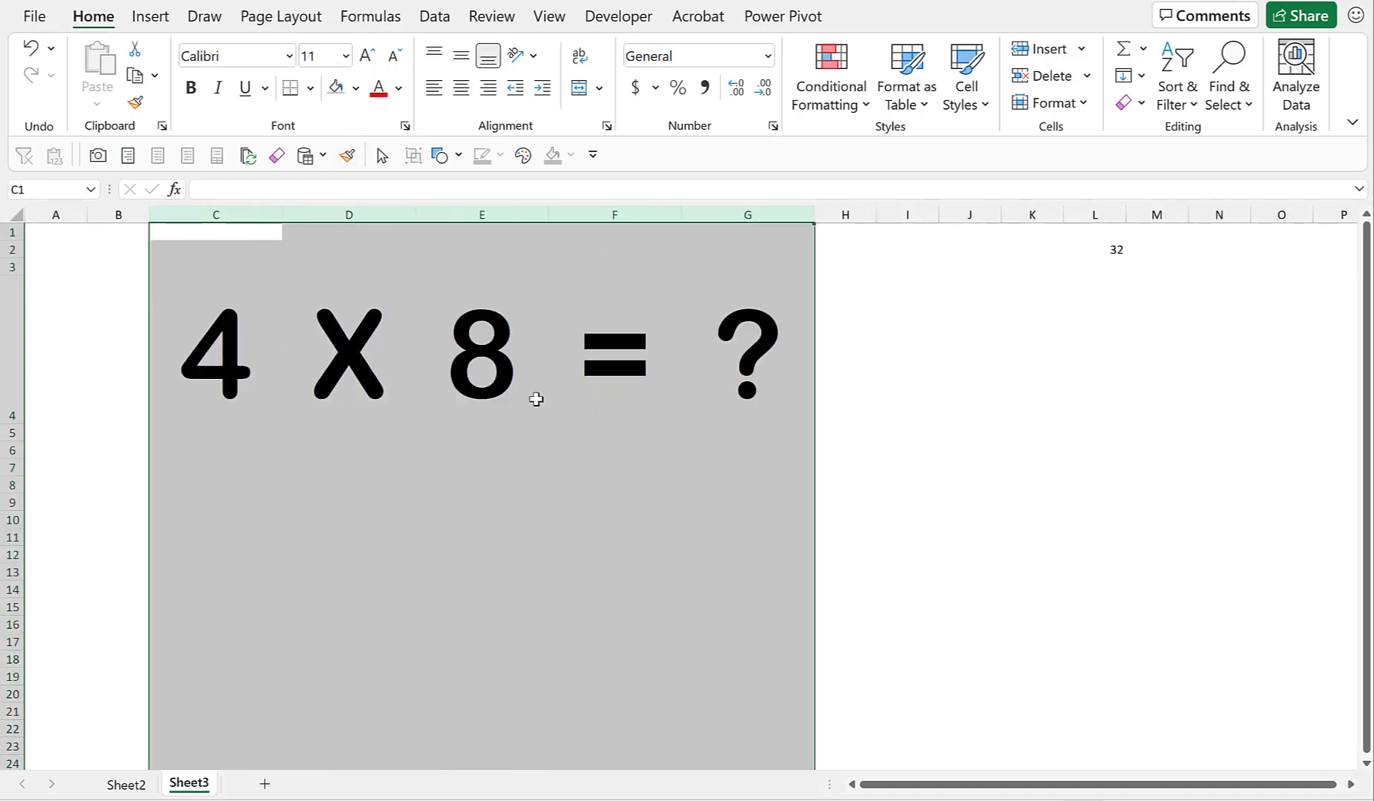
Regenerate the question four times with F9 until it reads 1 X 5 = ?
{"action": "left_click", "coordinate": [541, 469]}
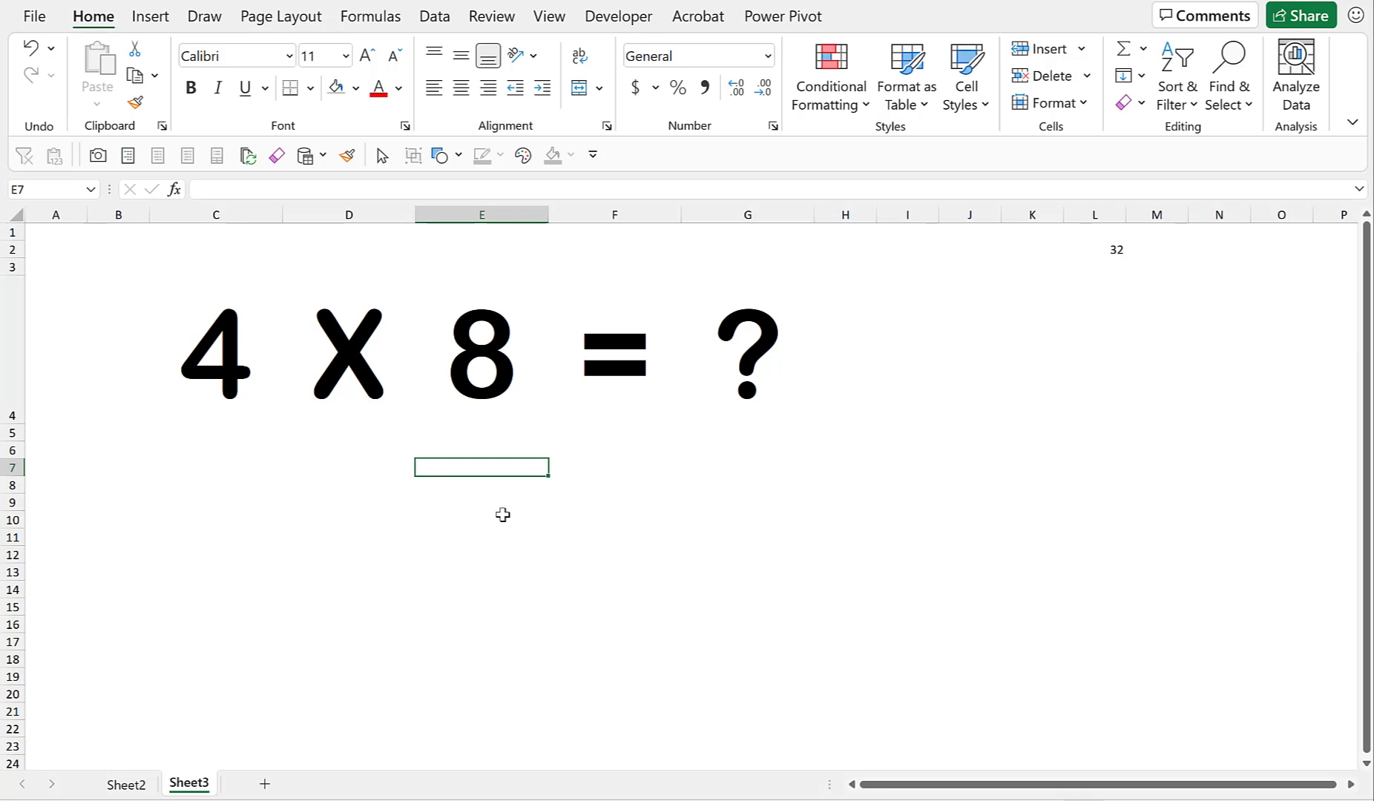
{"action": "key", "text": "F9"}
{"action": "key", "text": "F9"}
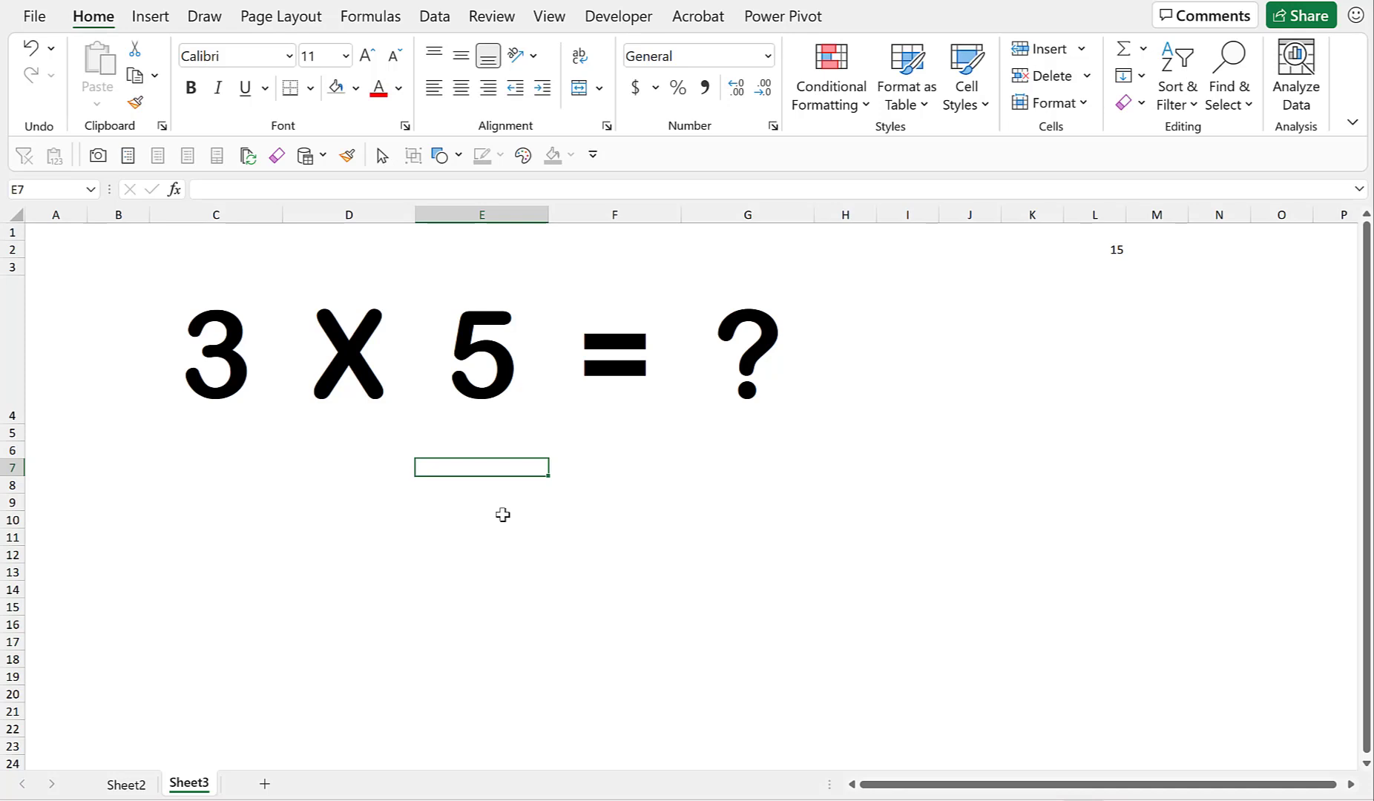
{"action": "key", "text": "F9"}
{"action": "key", "text": "F9"}
{"action": "key", "text": "F9"}
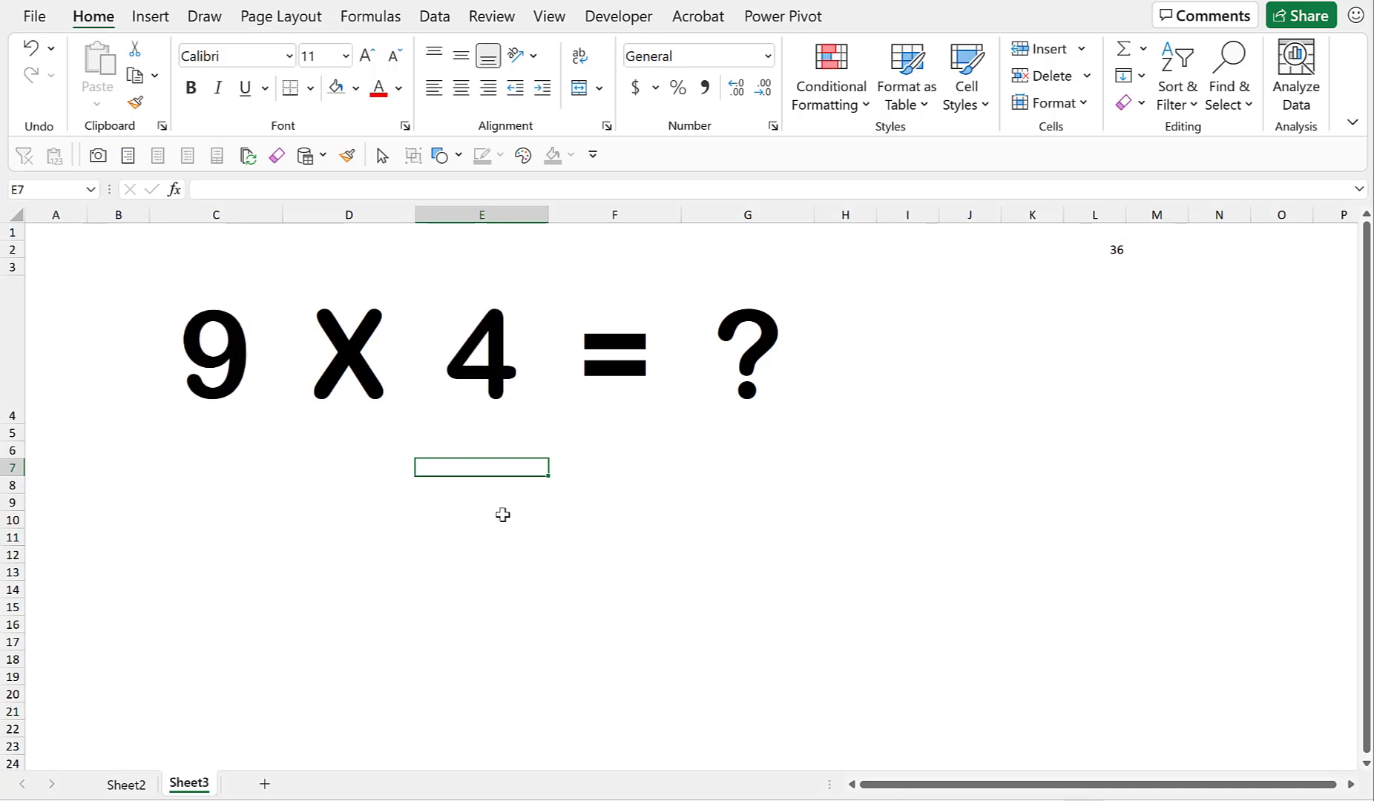
{"action": "key", "text": "F9"}
{"action": "key", "text": "F9"}
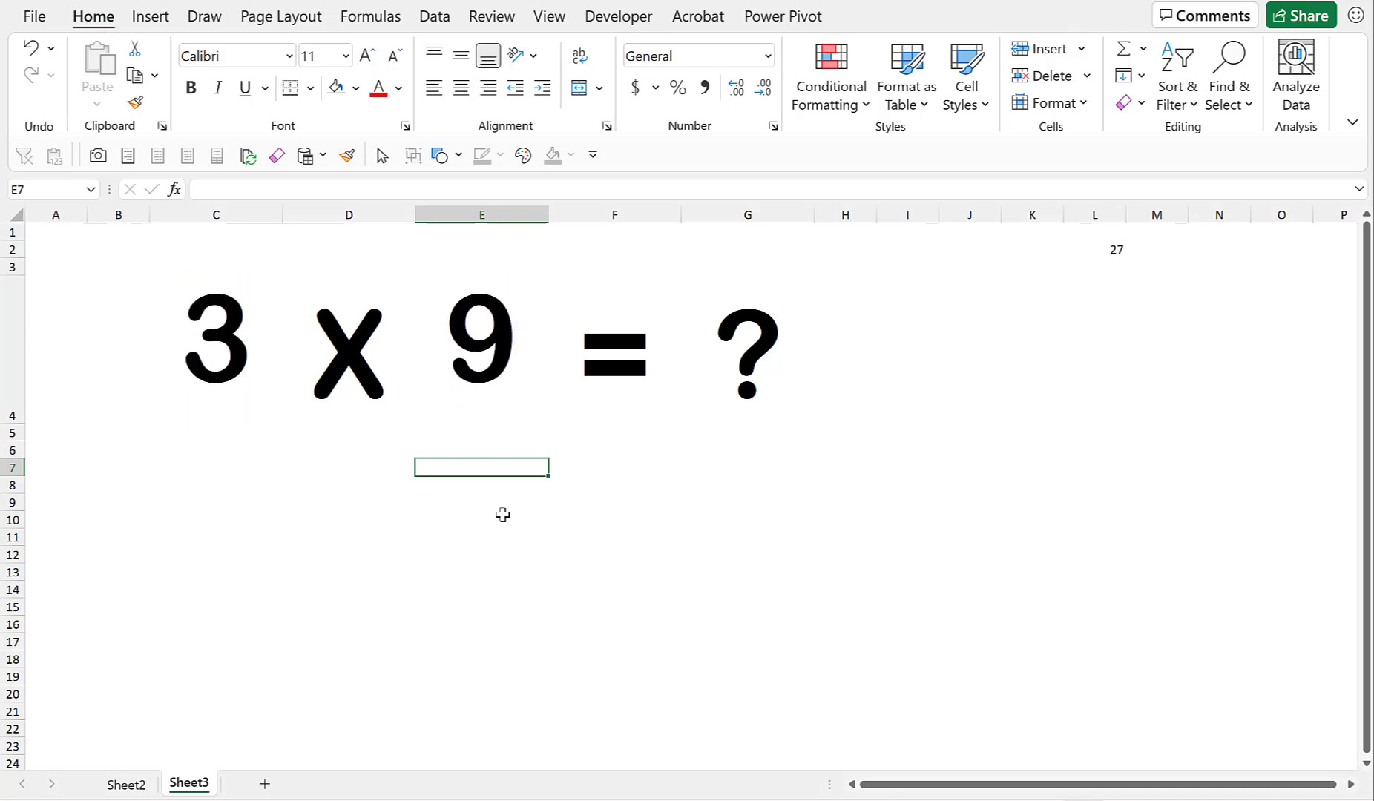
{"action": "key", "text": "F9"}
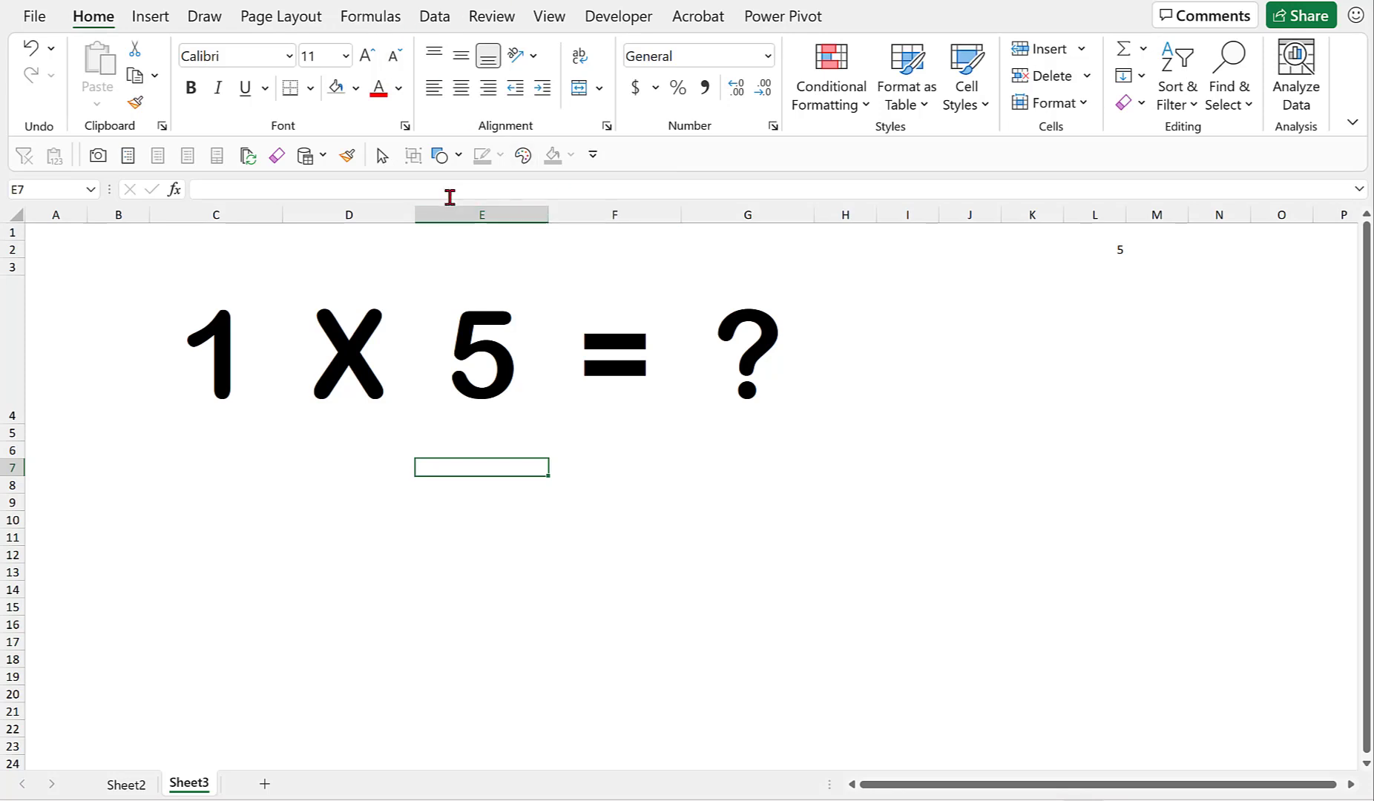
Draw a rounded rectangle from B3 to G6 over the equation with no fill
{"action": "left_click", "coordinate": [458, 155]}
{"action": "left_click", "coordinate": [466, 362]}
{"action": "left_click_drag", "start_coordinate": [135, 274], "coordinate": [825, 461]}
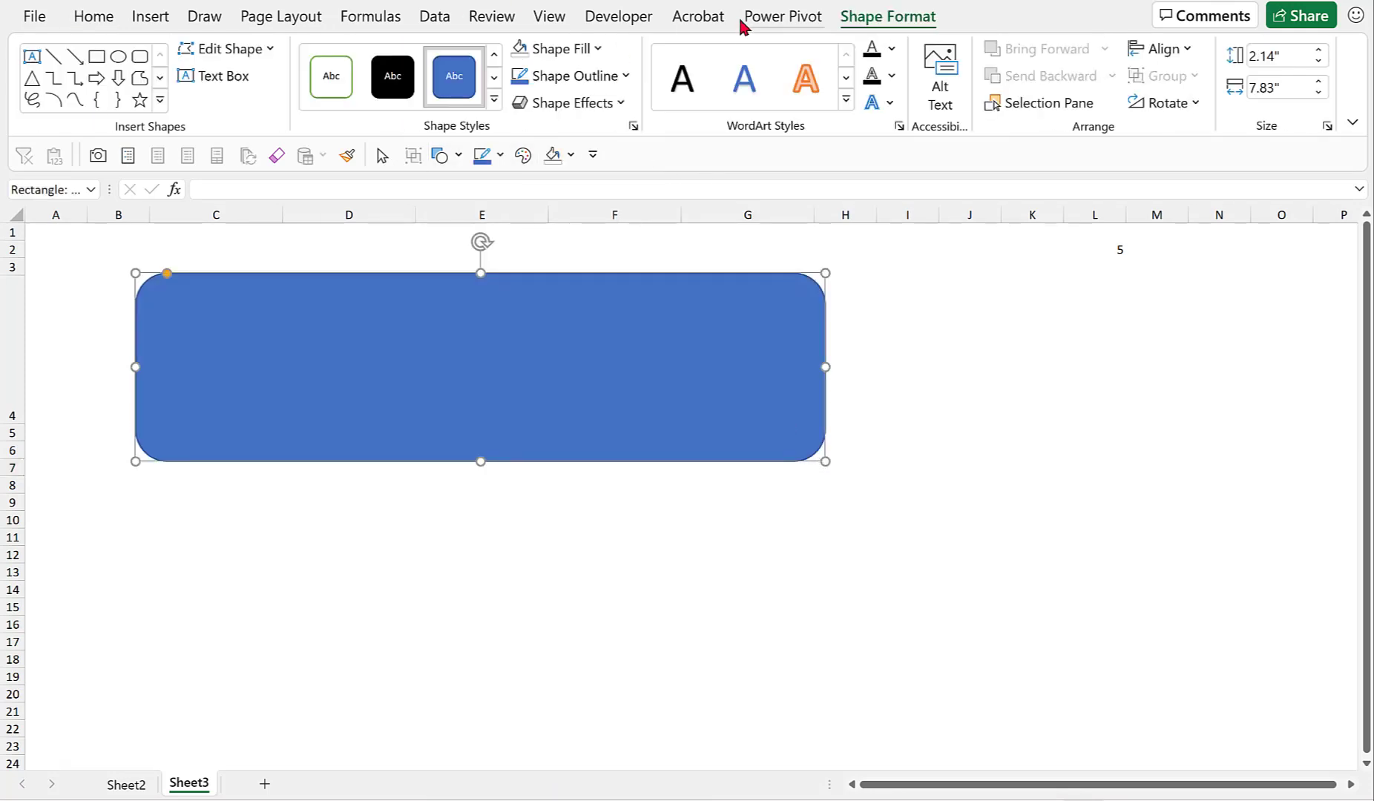
{"action": "left_click", "coordinate": [597, 49]}
{"action": "left_click", "coordinate": [537, 317]}
Give the rectangle a blue 6 pt outline
{"action": "left_click", "coordinate": [626, 76]}
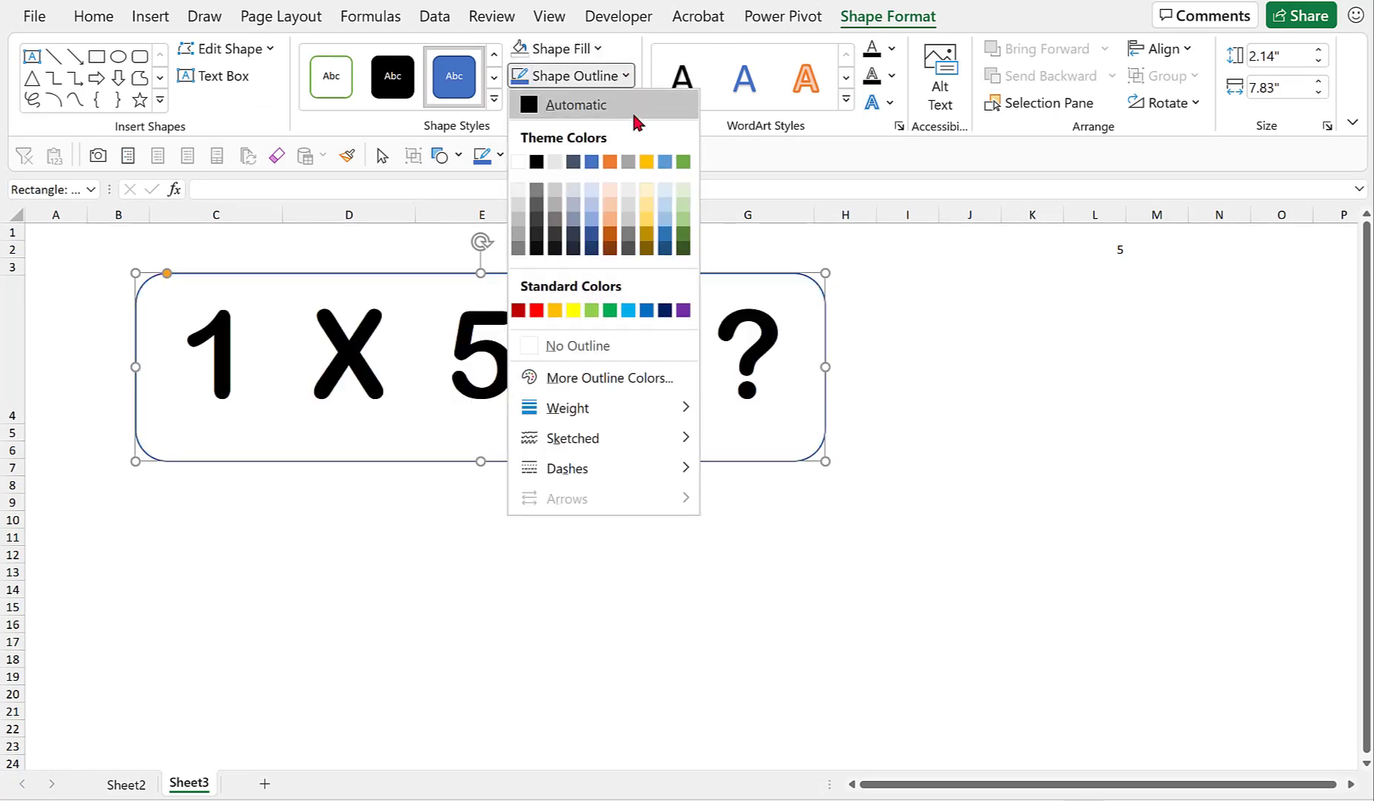
{"action": "left_click", "coordinate": [591, 162]}
{"action": "left_click", "coordinate": [625, 77]}
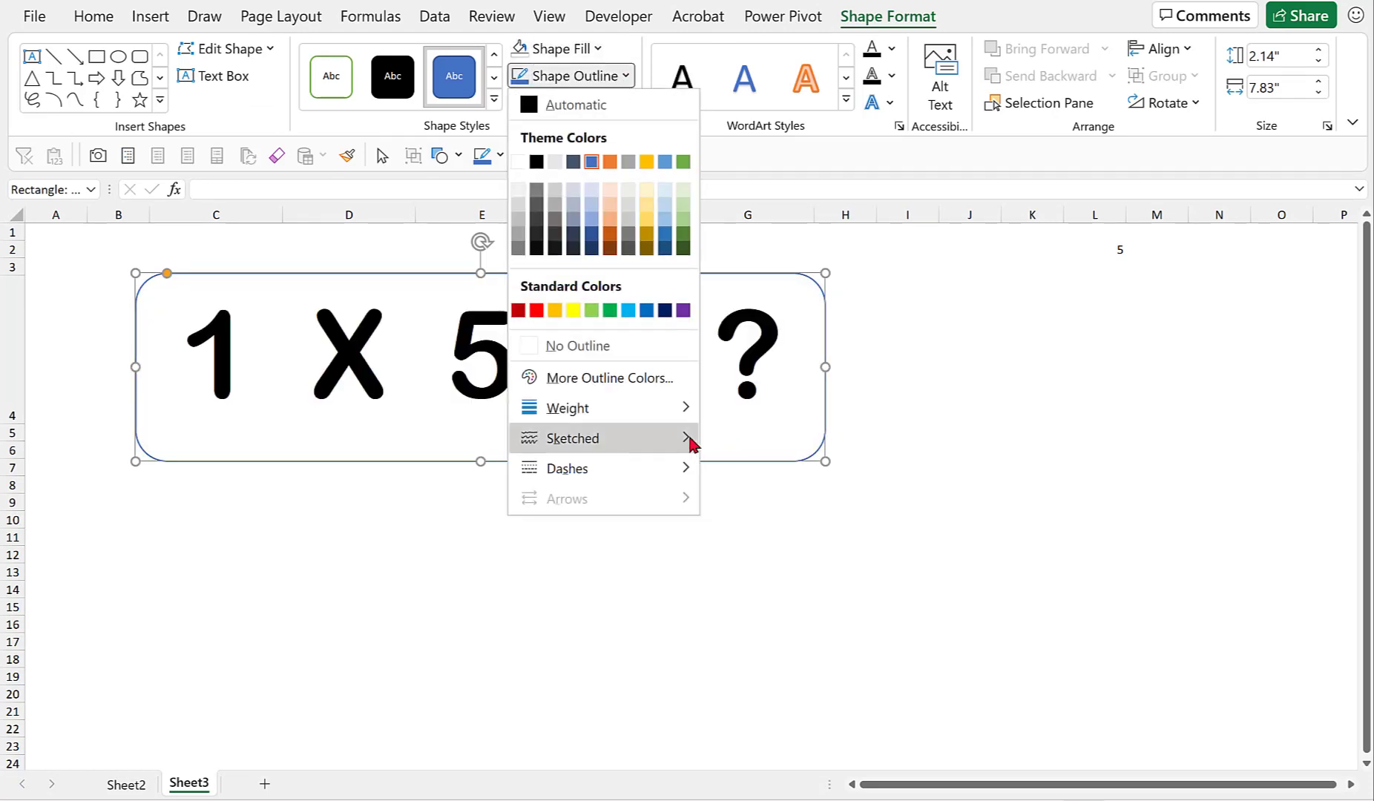
{"action": "mouse_move", "coordinate": [689, 410]}
{"action": "left_click", "coordinate": [806, 625]}
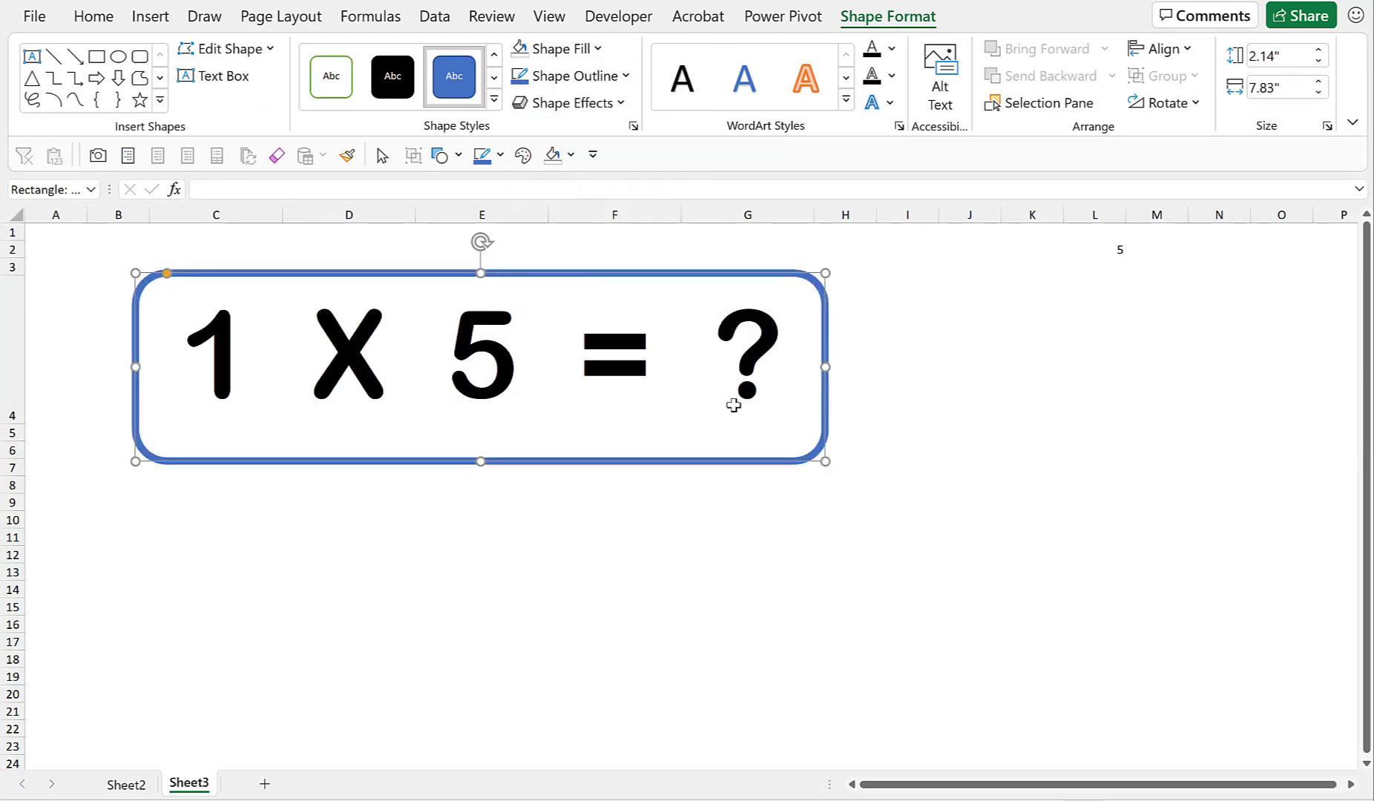
{"action": "left_click", "coordinate": [620, 104]}
Add a blue glow to the rectangle and recalculate three new questions
{"action": "mouse_move", "coordinate": [644, 249]}
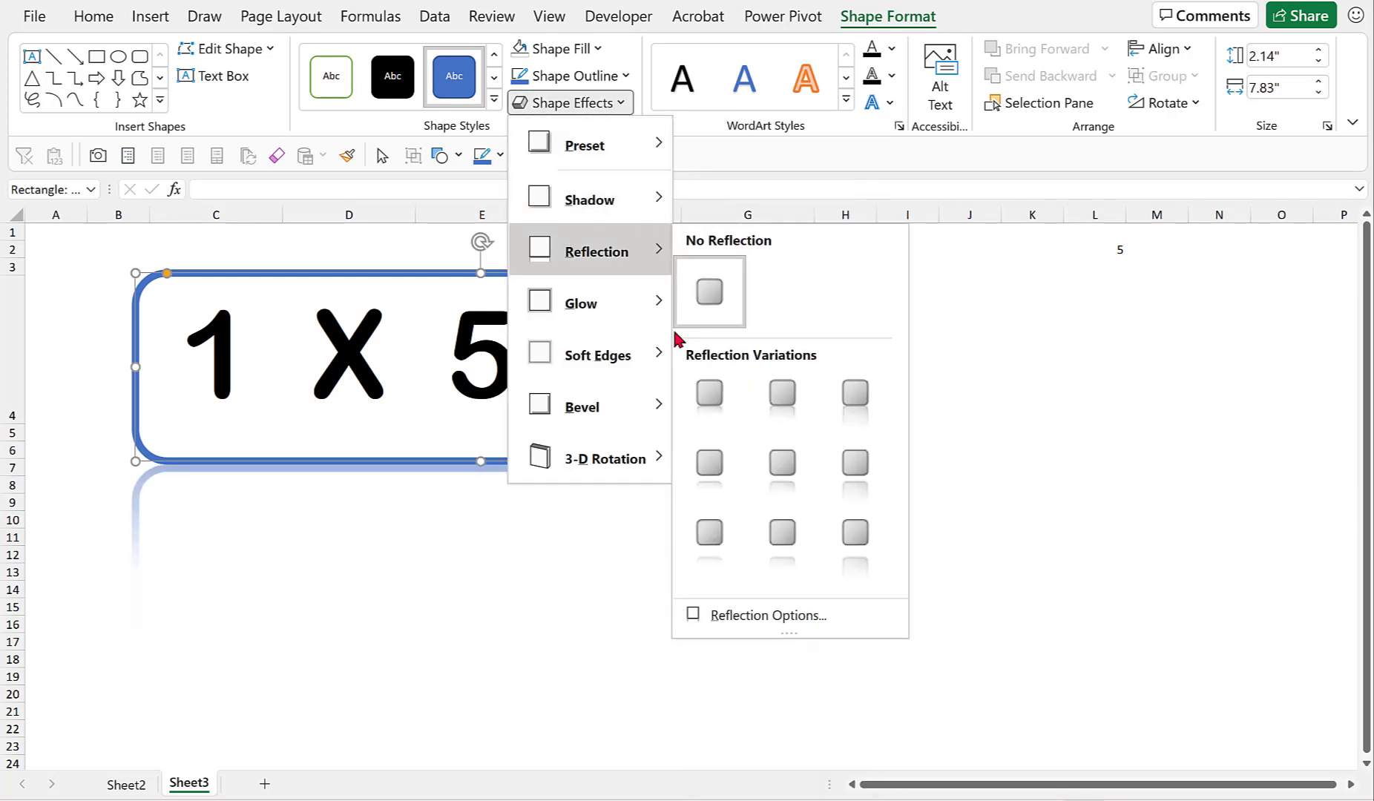
{"action": "left_click", "coordinate": [793, 624]}
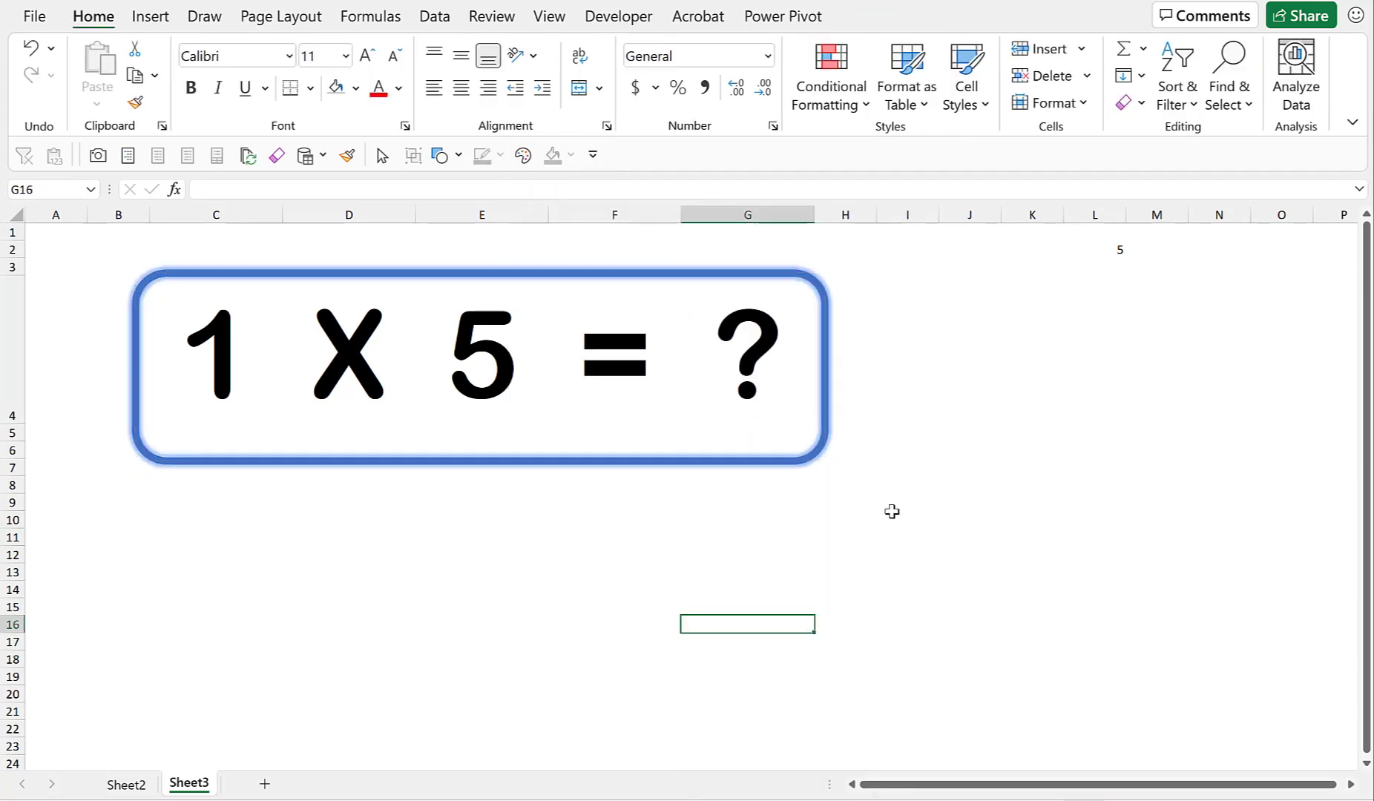
{"action": "key", "text": "F9"}
{"action": "key", "text": "F9"}
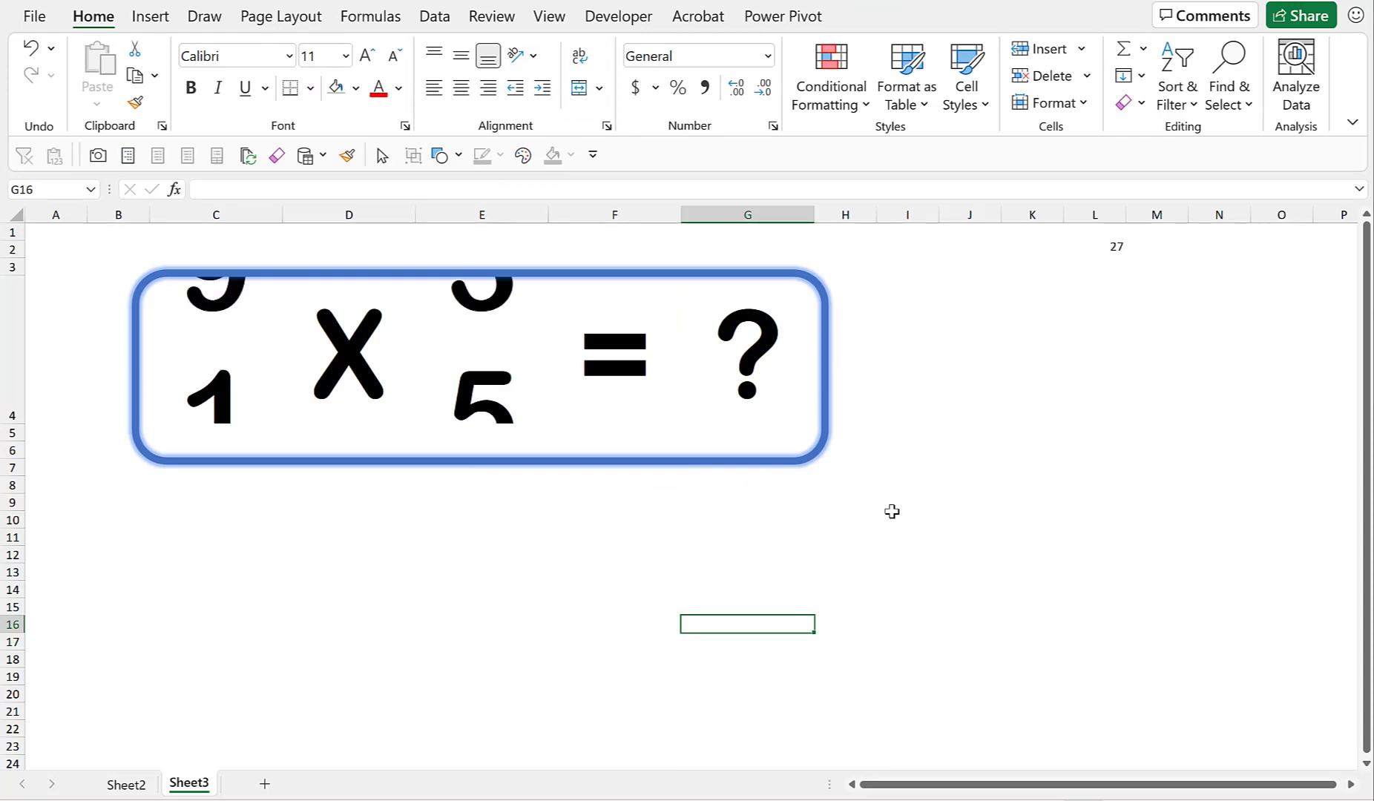
{"action": "key", "text": "F9"}
{"action": "key", "text": "F9"}
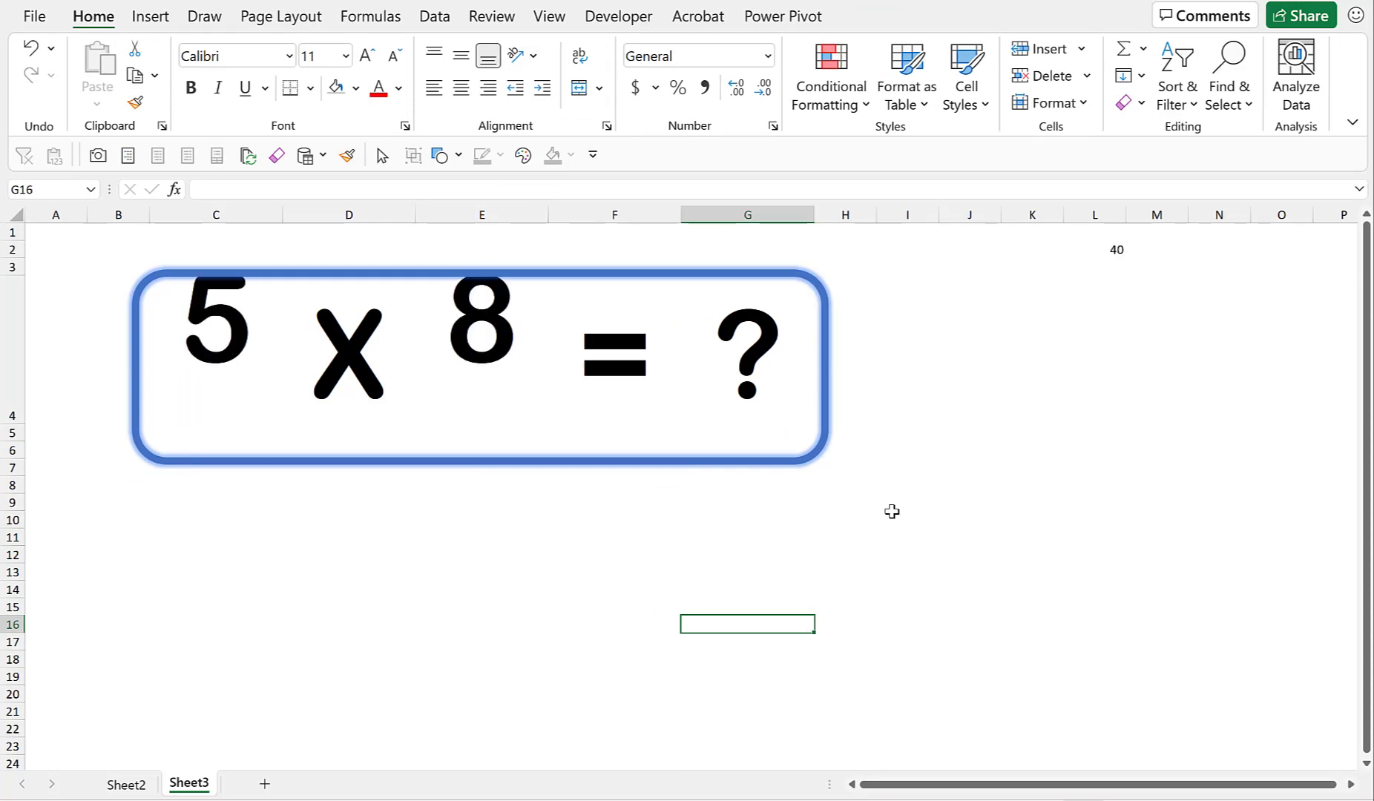
{"action": "key", "text": "F9"}
{"action": "key", "text": "F9"}
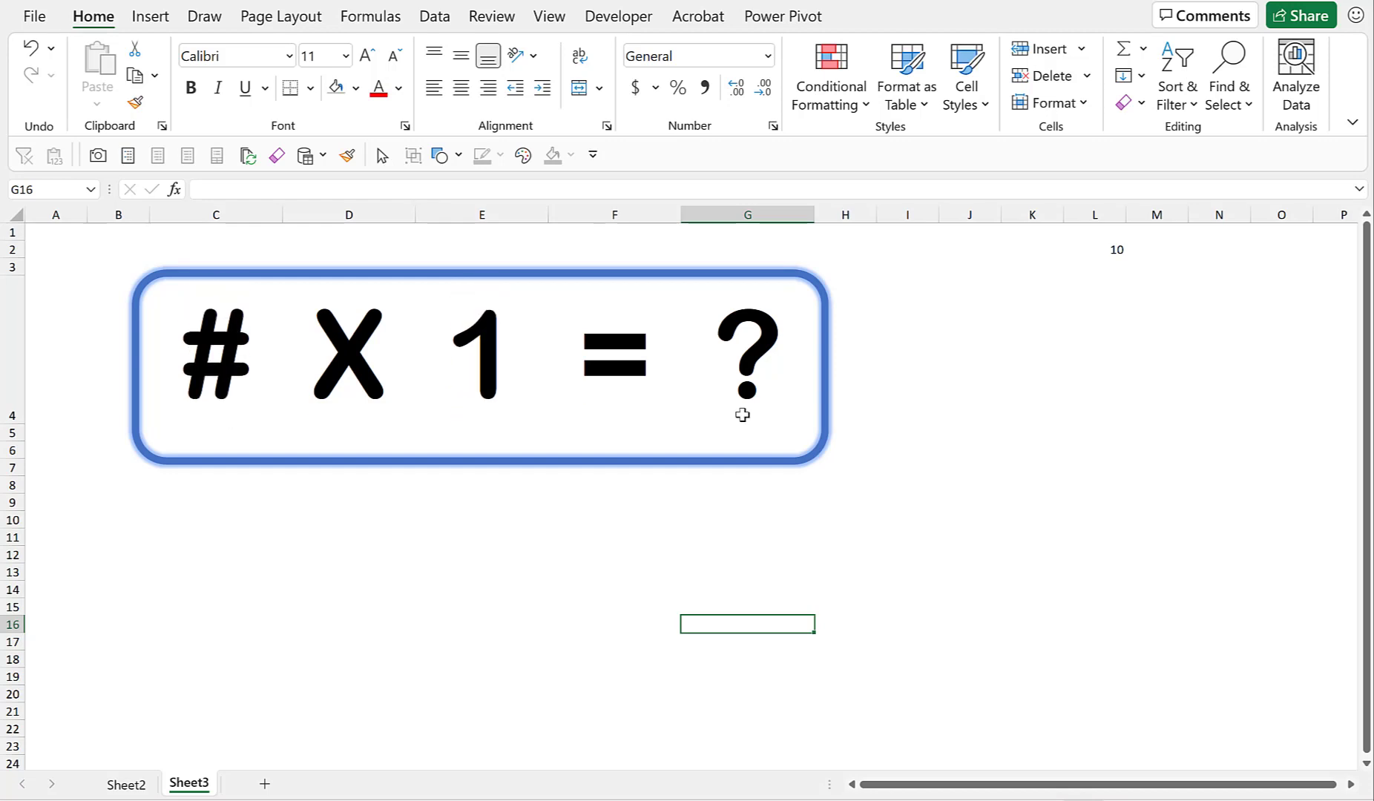
Check the number cell showing # and recalculate four more questions
{"action": "left_click", "coordinate": [215, 353]}
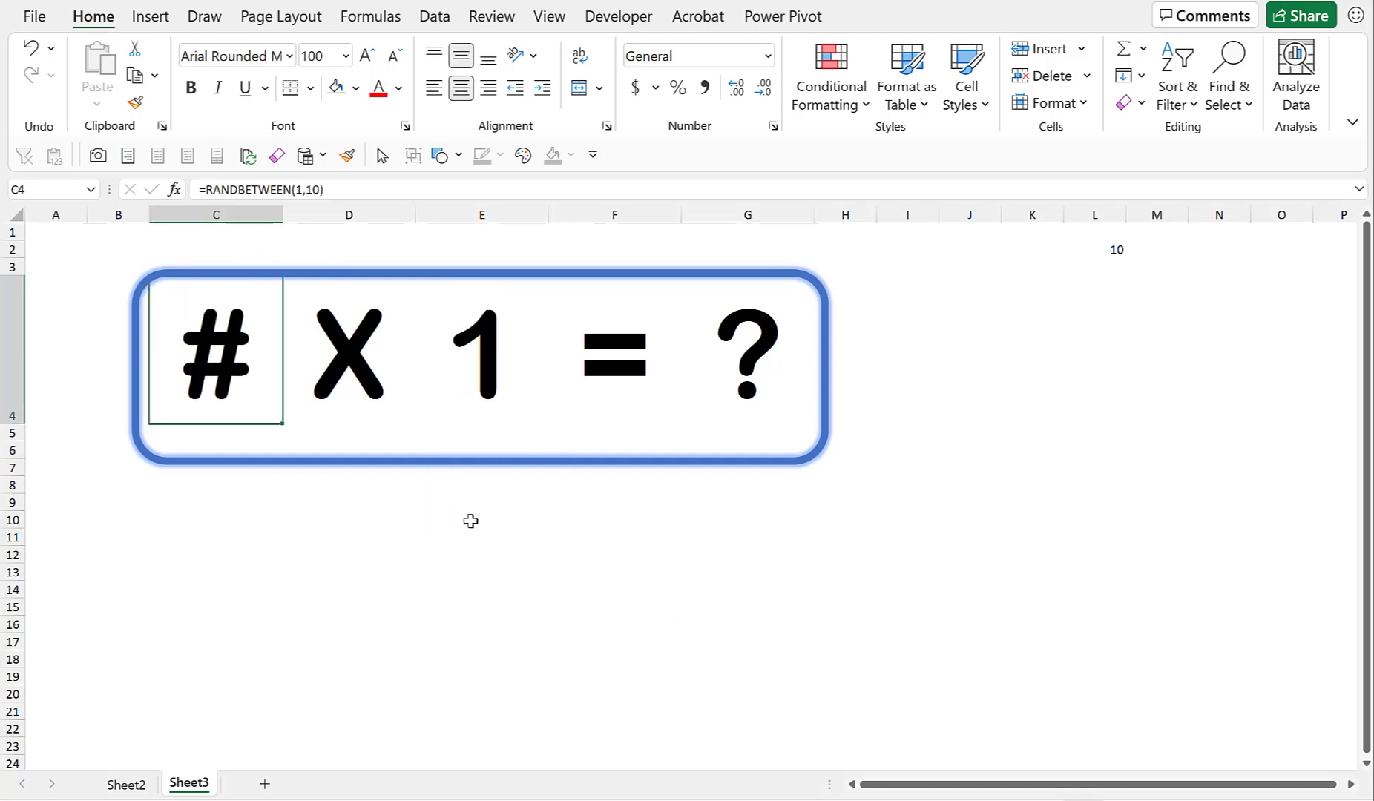
{"action": "left_click", "coordinate": [491, 588]}
{"action": "key", "text": "F9"}
{"action": "key", "text": "F9"}
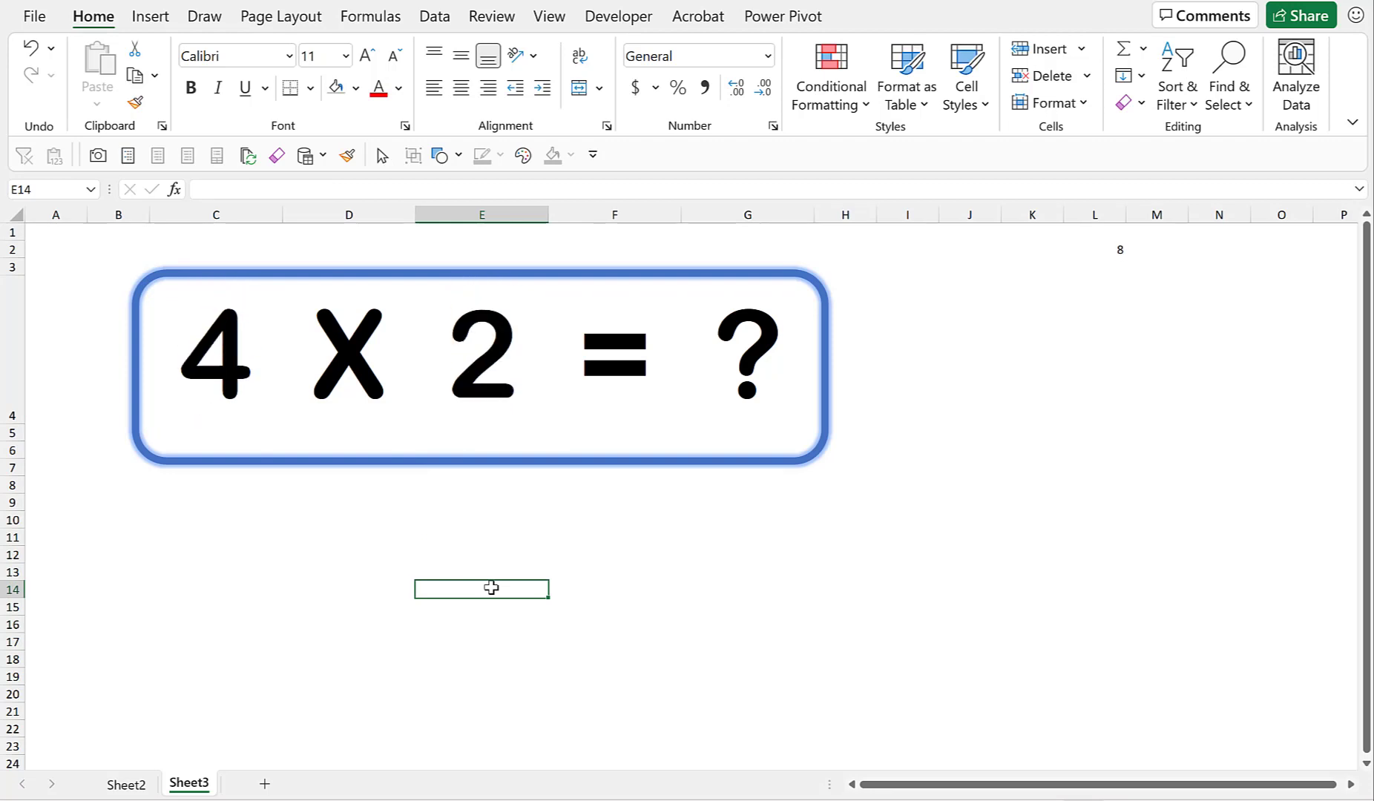
{"action": "key", "text": "F9"}
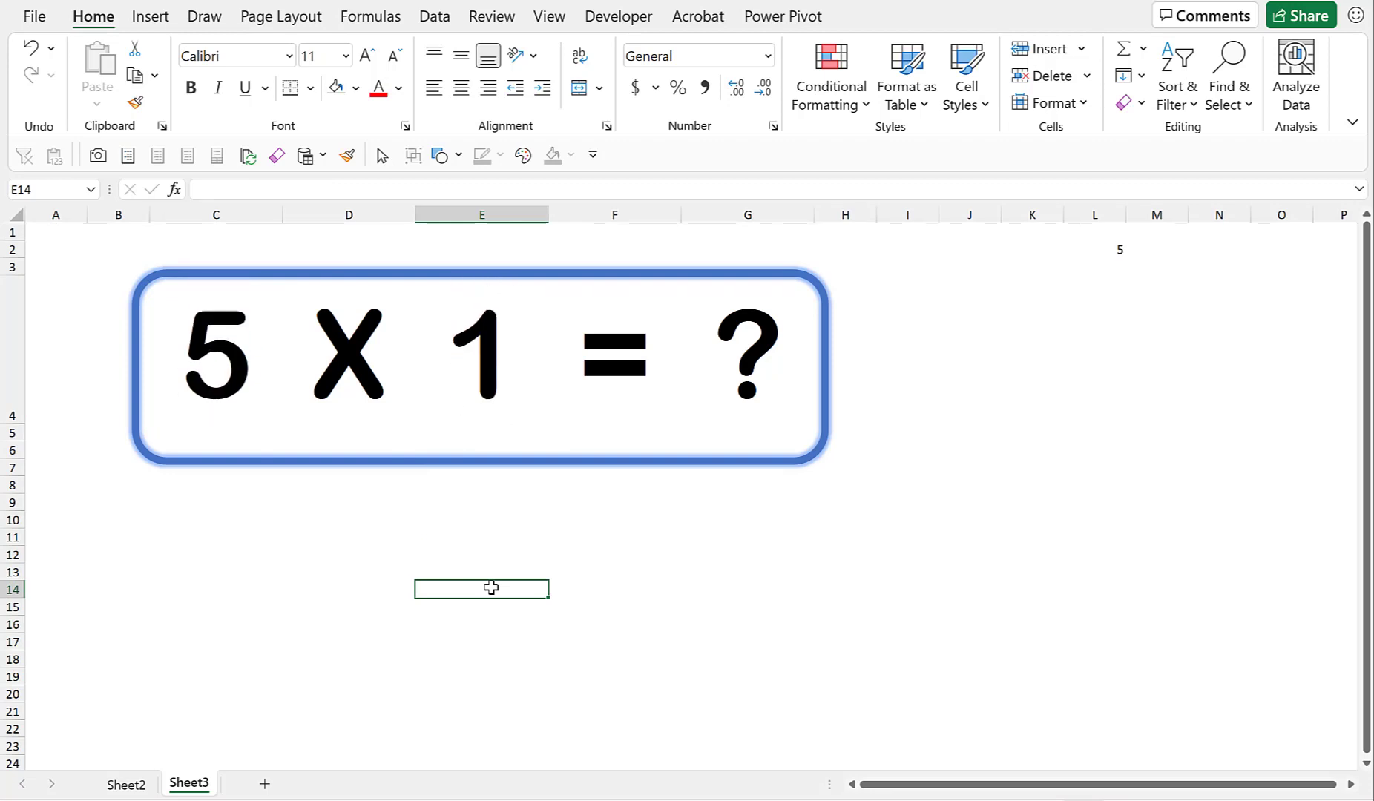
{"action": "key", "text": "F9"}
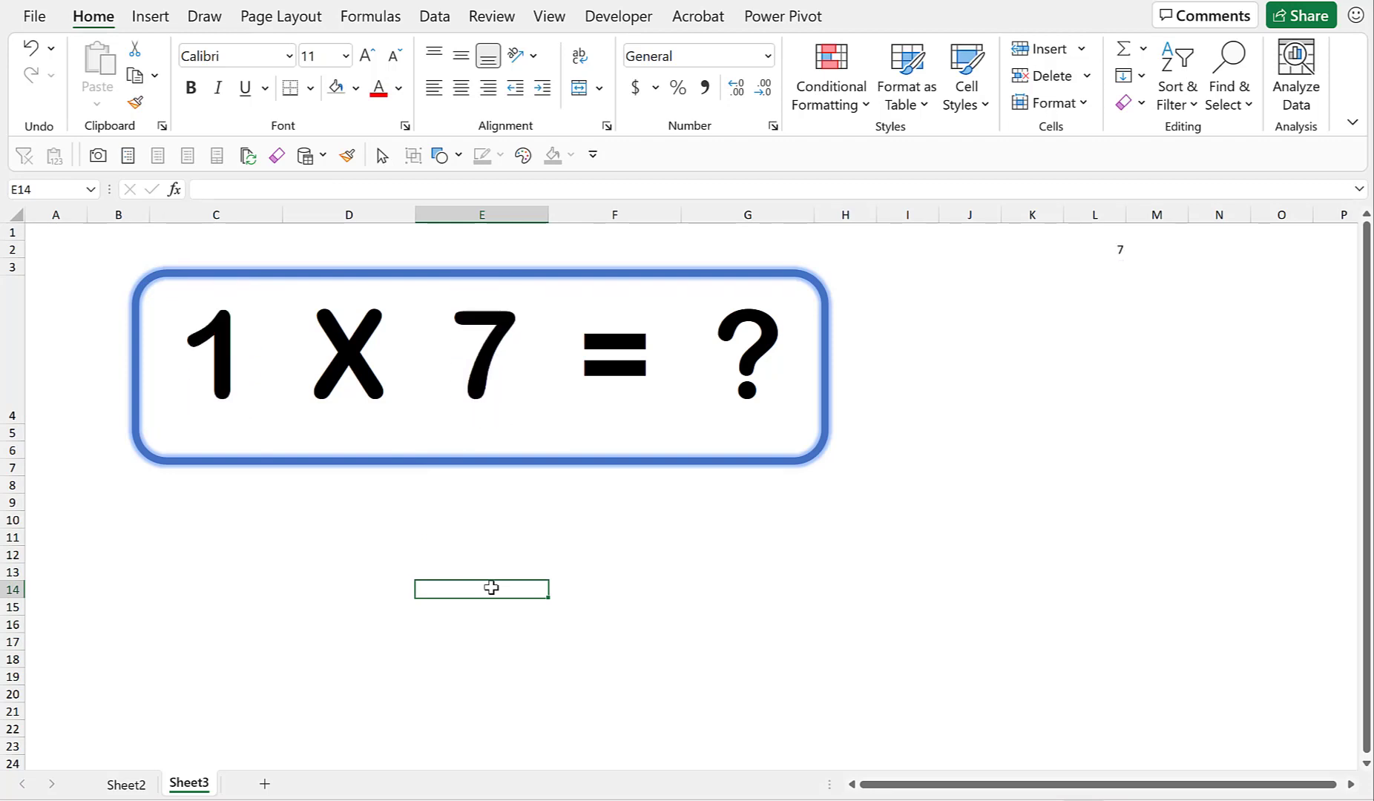
{"action": "key", "text": "F9"}
{"action": "key", "text": "F9"}
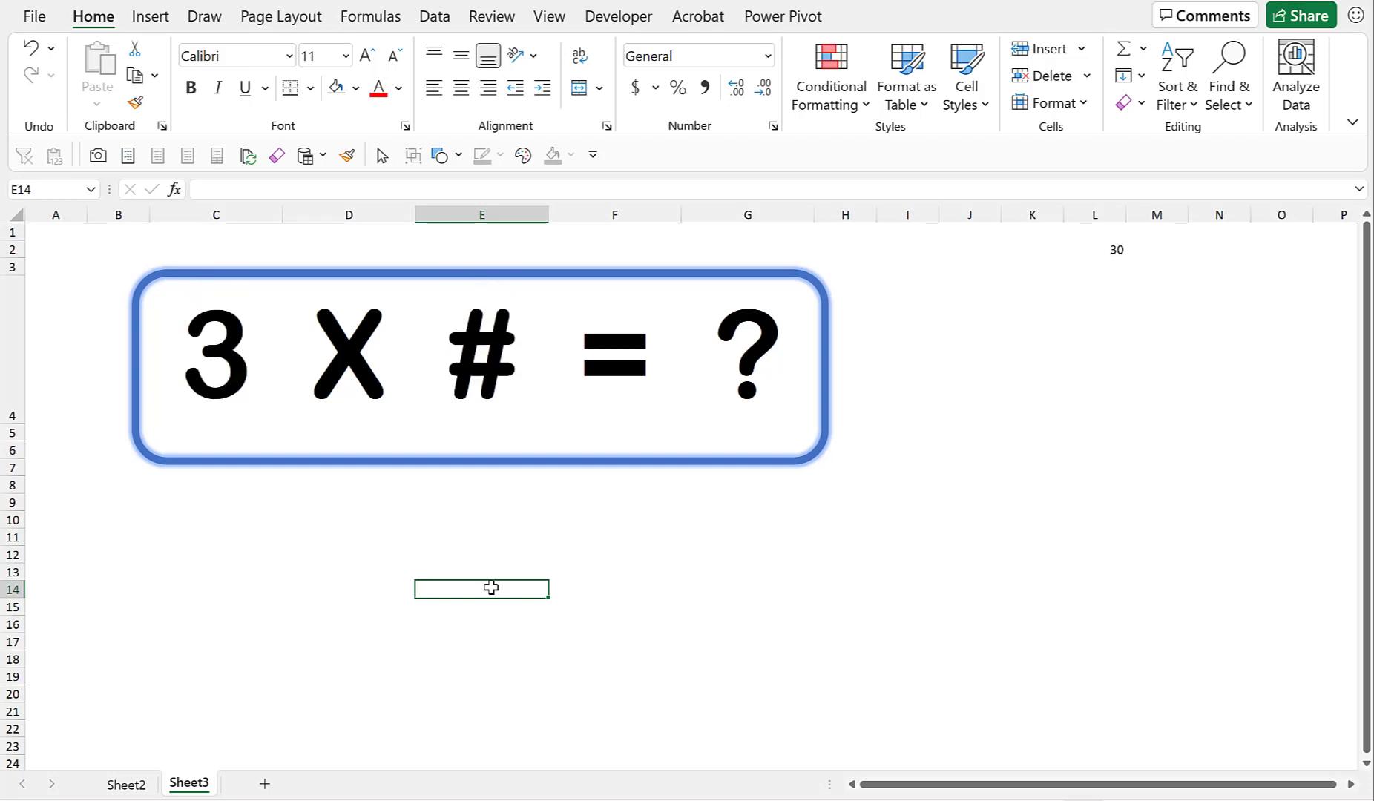
Widen column E so the 10 in 3 X 10 = ? displays in full
{"action": "left_click", "coordinate": [482, 356]}
{"action": "left_click_drag", "start_coordinate": [548, 214], "coordinate": [583, 214]}
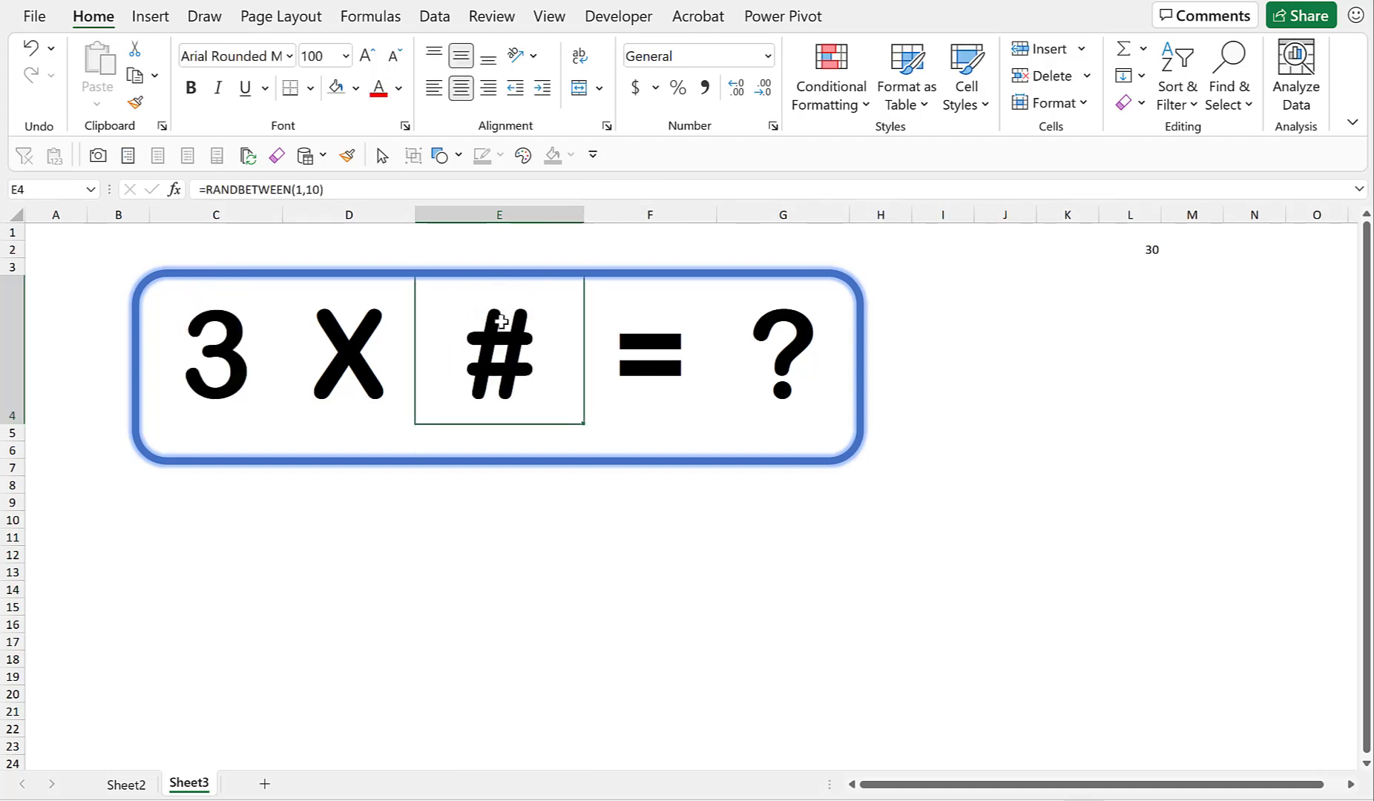
{"action": "left_click_drag", "start_coordinate": [584, 215], "coordinate": [610, 215]}
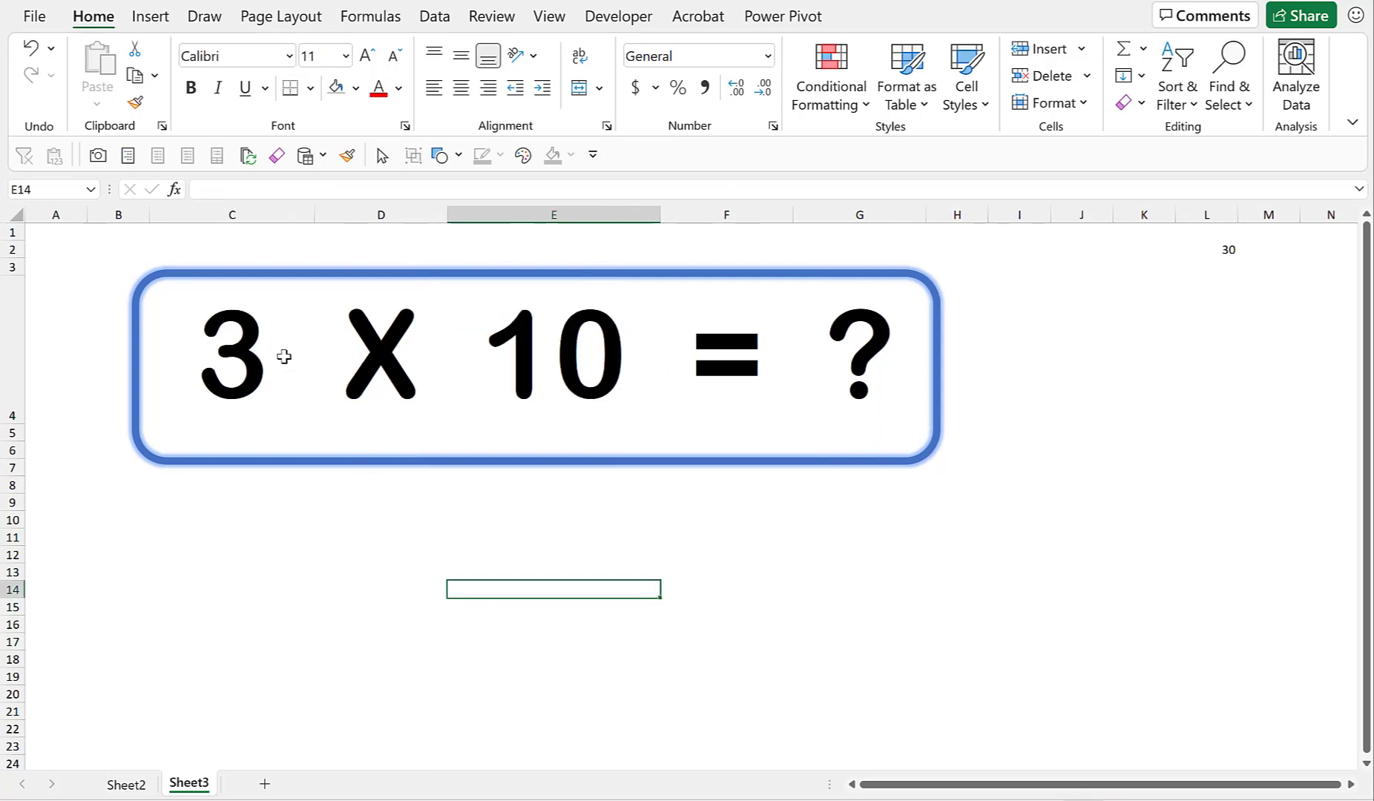
{"action": "left_click", "coordinate": [283, 343]}
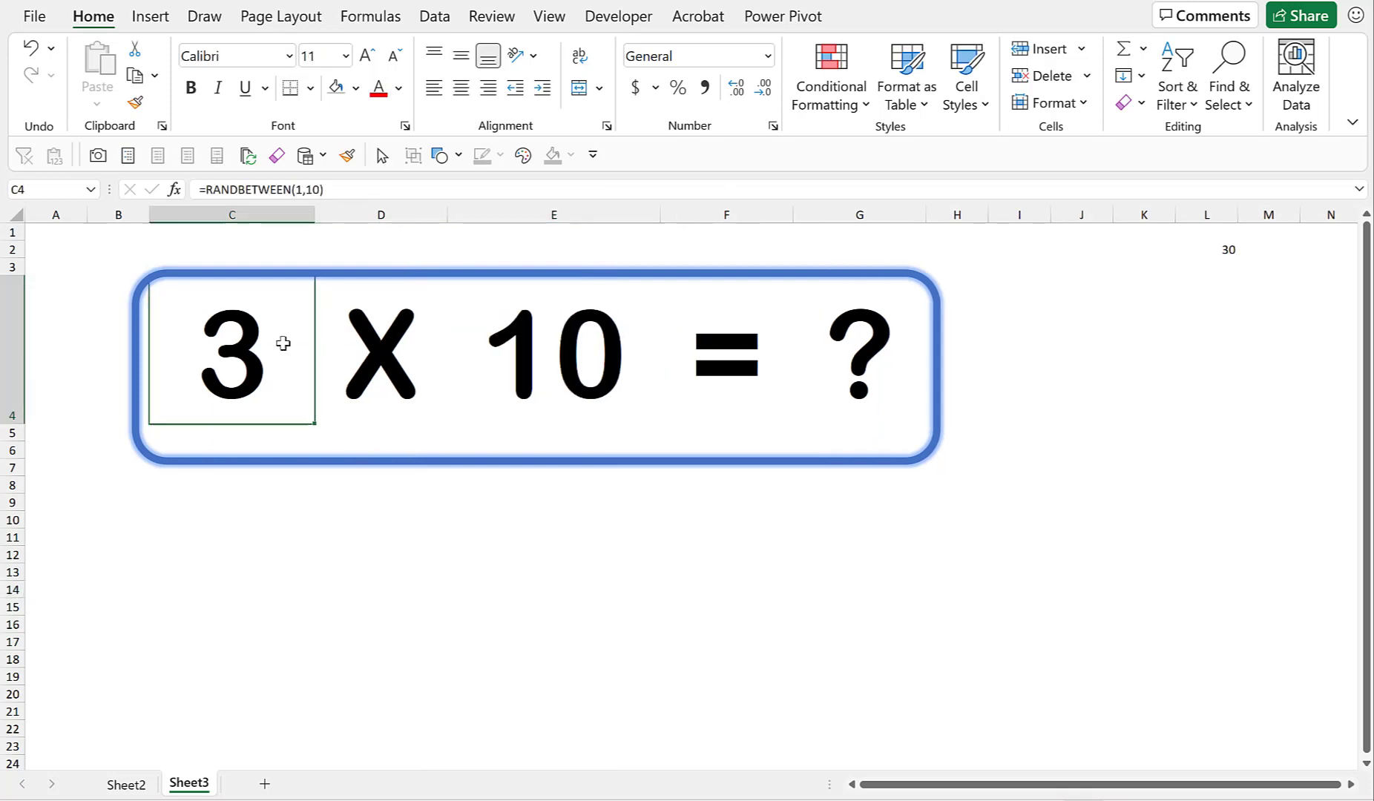
Widen column C to 23.40 so a two-digit number fits, then regenerate the random question
{"action": "left_click", "coordinate": [572, 554]}
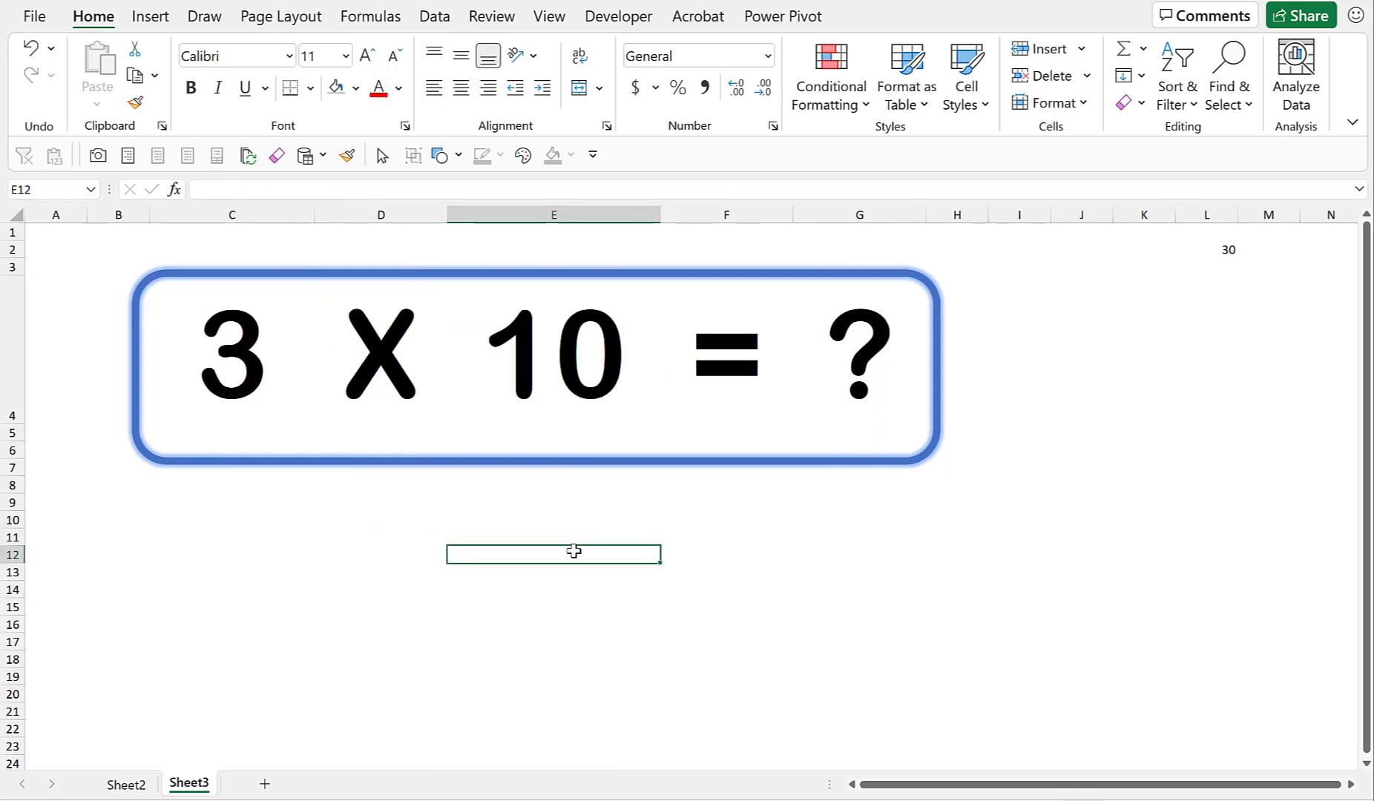
{"action": "key", "text": "F9"}
{"action": "key", "text": "F9"}
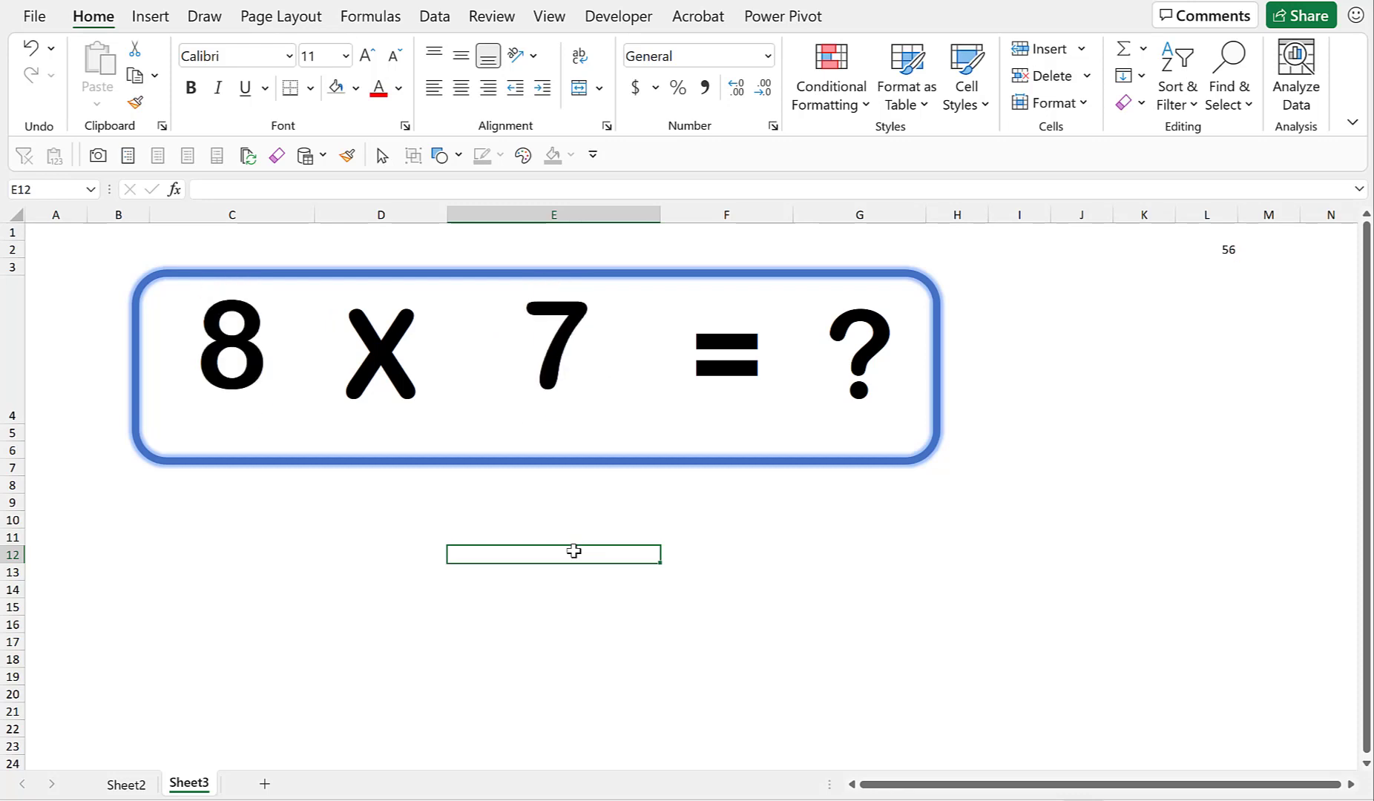
{"action": "left_click_drag", "start_coordinate": [314, 215], "coordinate": [361, 215]}
{"action": "left_click", "coordinate": [348, 536]}
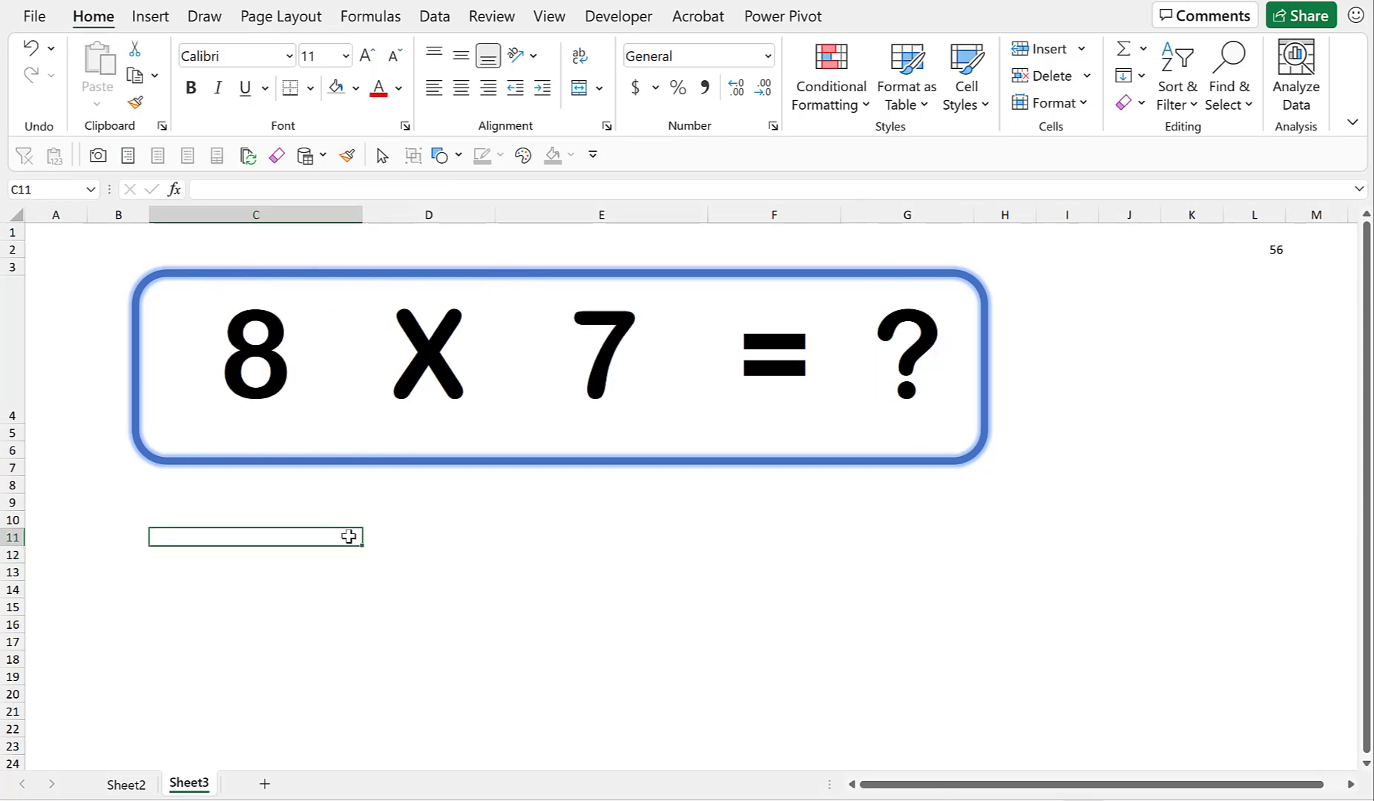
{"action": "key", "text": "F9"}
{"action": "key", "text": "F9"}
{"action": "key", "text": "F9"}
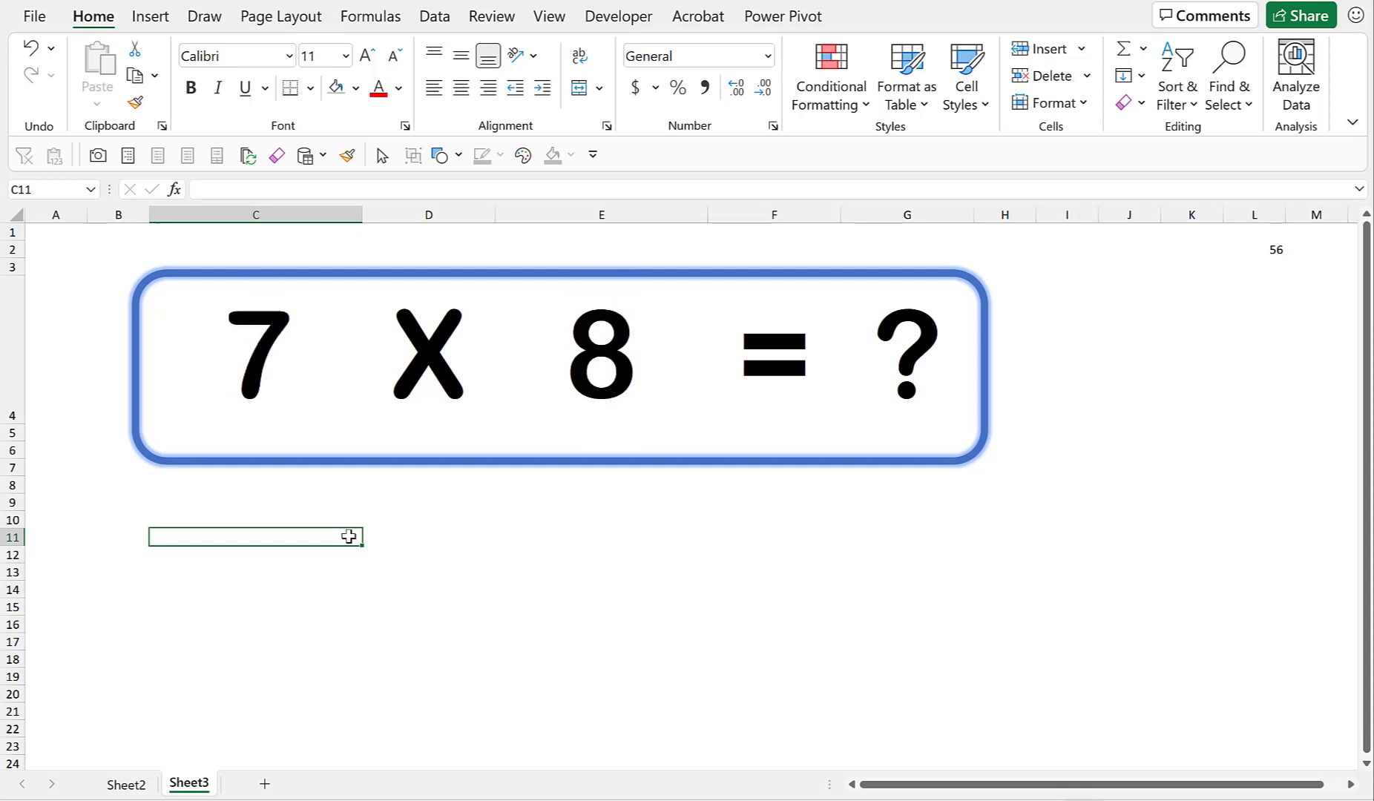
{"action": "key", "text": "F9"}
{"action": "key", "text": "F9"}
{"action": "key", "text": "F9"}
{"action": "key", "text": "F9"}
{"action": "key", "text": "F9"}
{"action": "key", "text": "F9"}
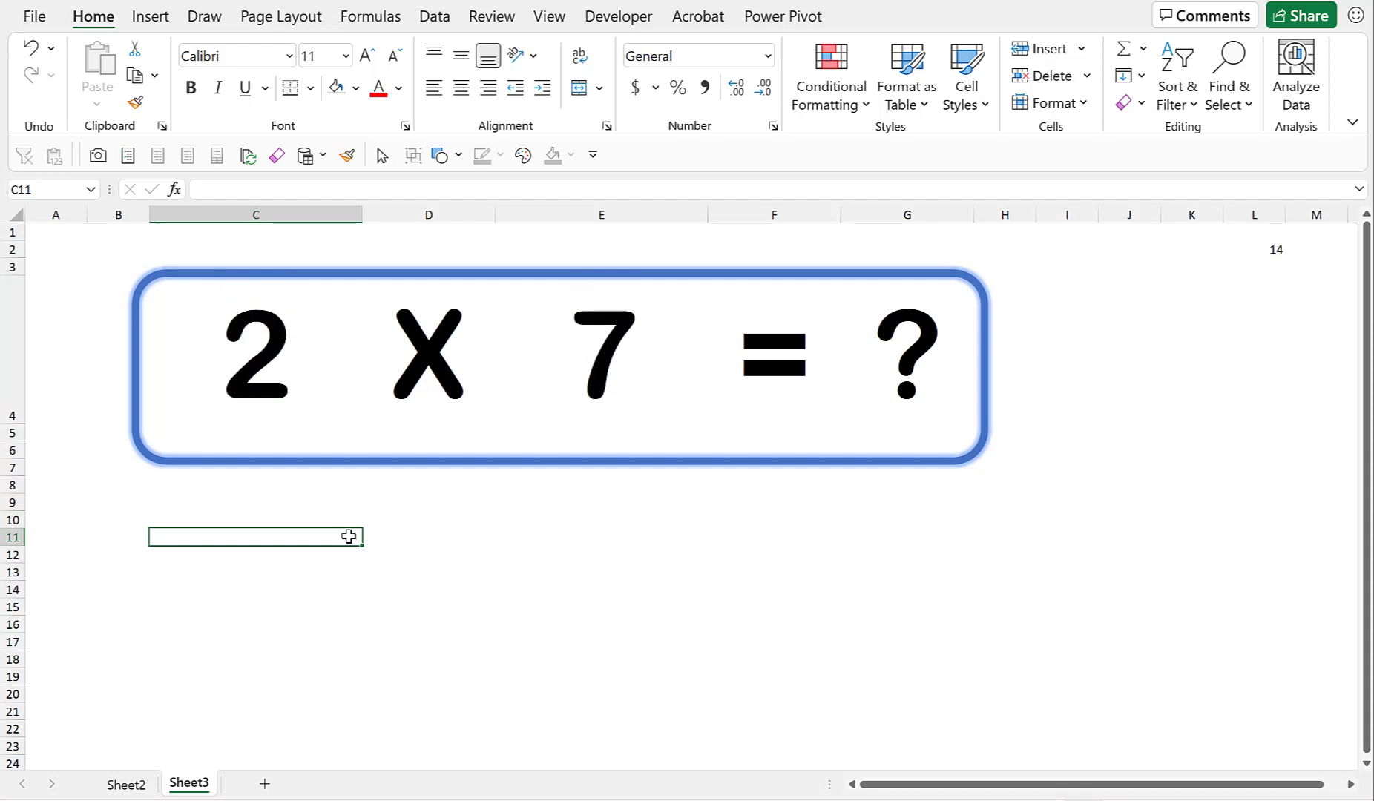